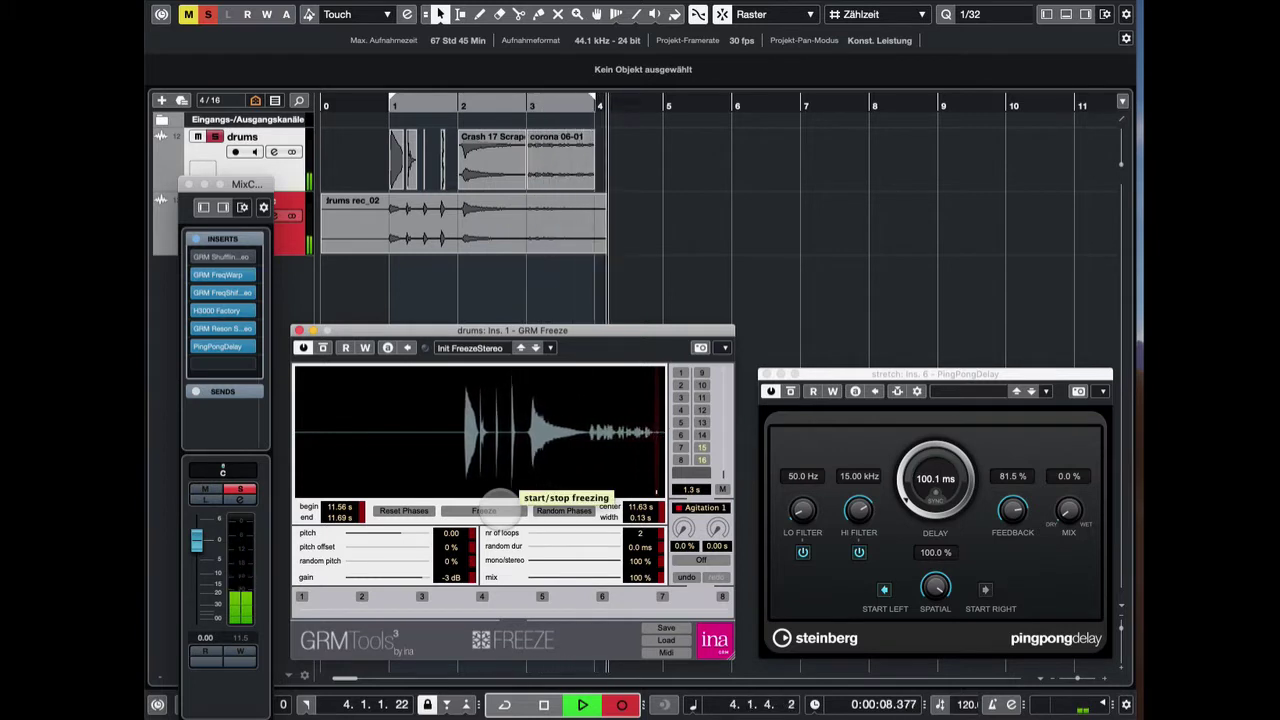
- Freeze the drum audio in GRM Freeze with the loop at about 3.96–4.09 s, and raise the PingPongDelay mix to 28.5 %
left_click(500, 508)
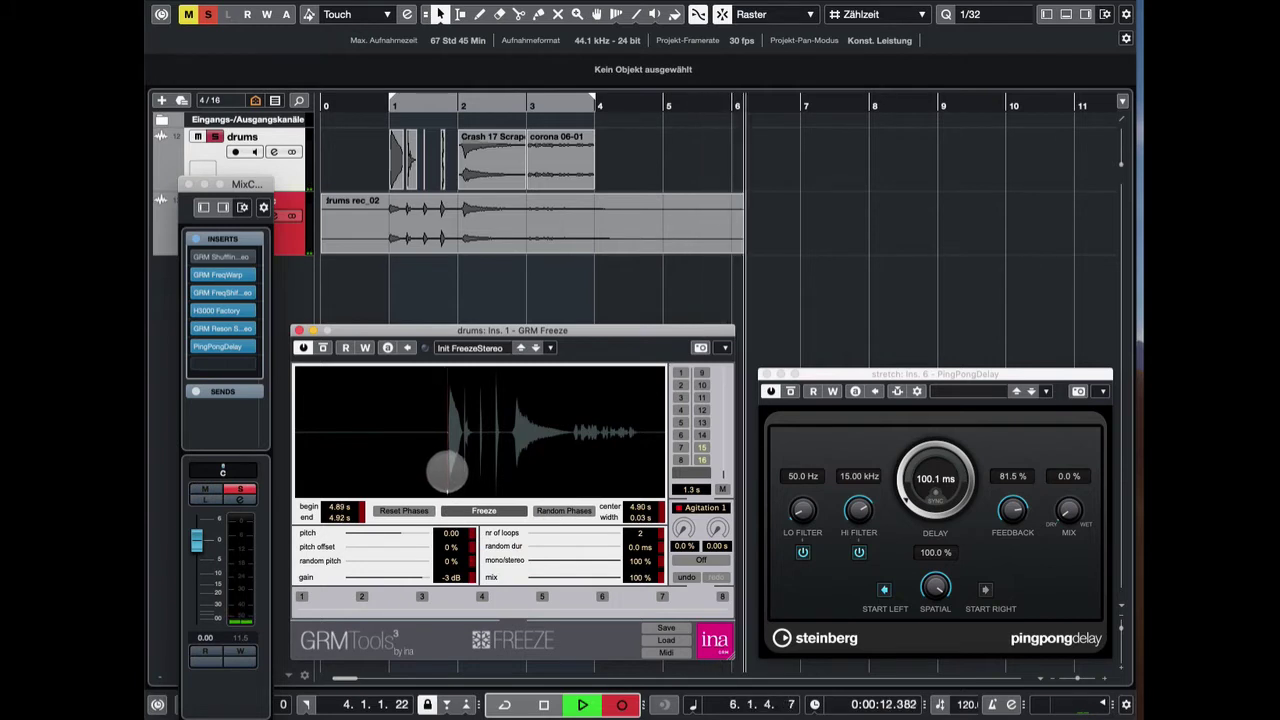
mouse_move(432, 470)
left_mouse_down()
mouse_move(638, 465)
mouse_move(583, 471)
mouse_move(486, 445)
mouse_move(515, 476)
mouse_move(320, 470)
mouse_move(420, 480)
left_mouse_up()
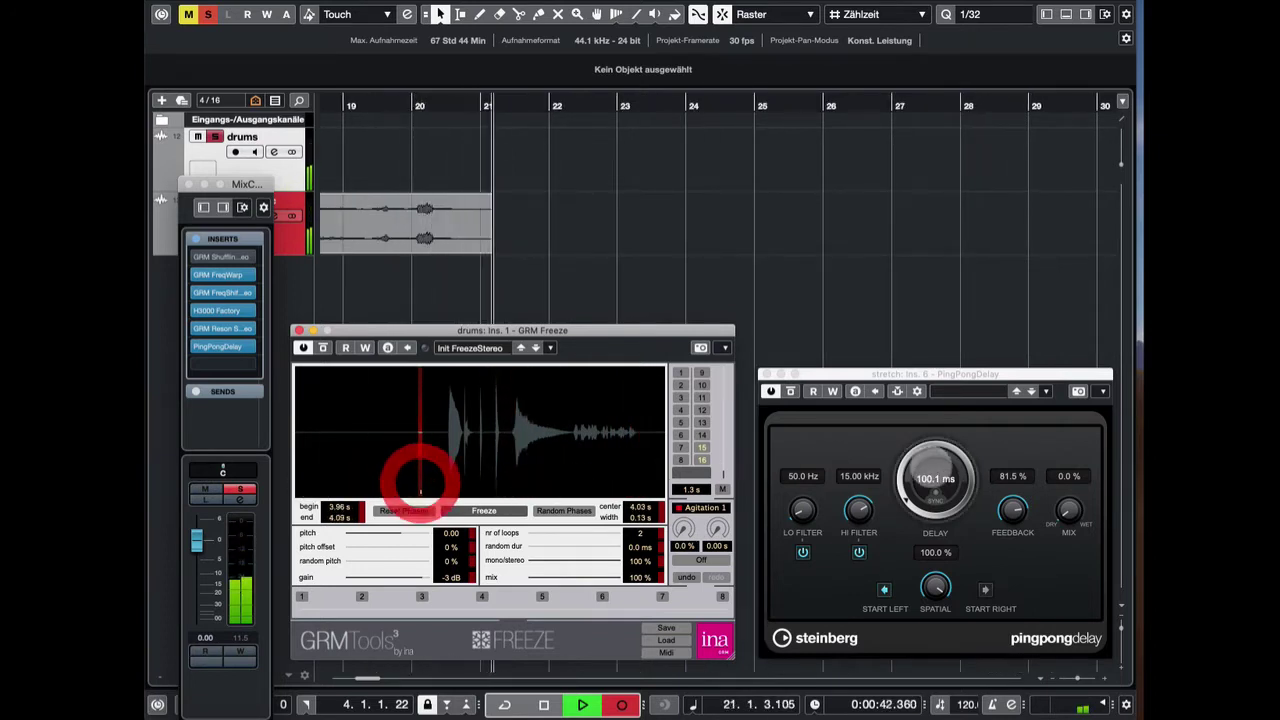
left_click_drag(1069, 510, 1050, 448)
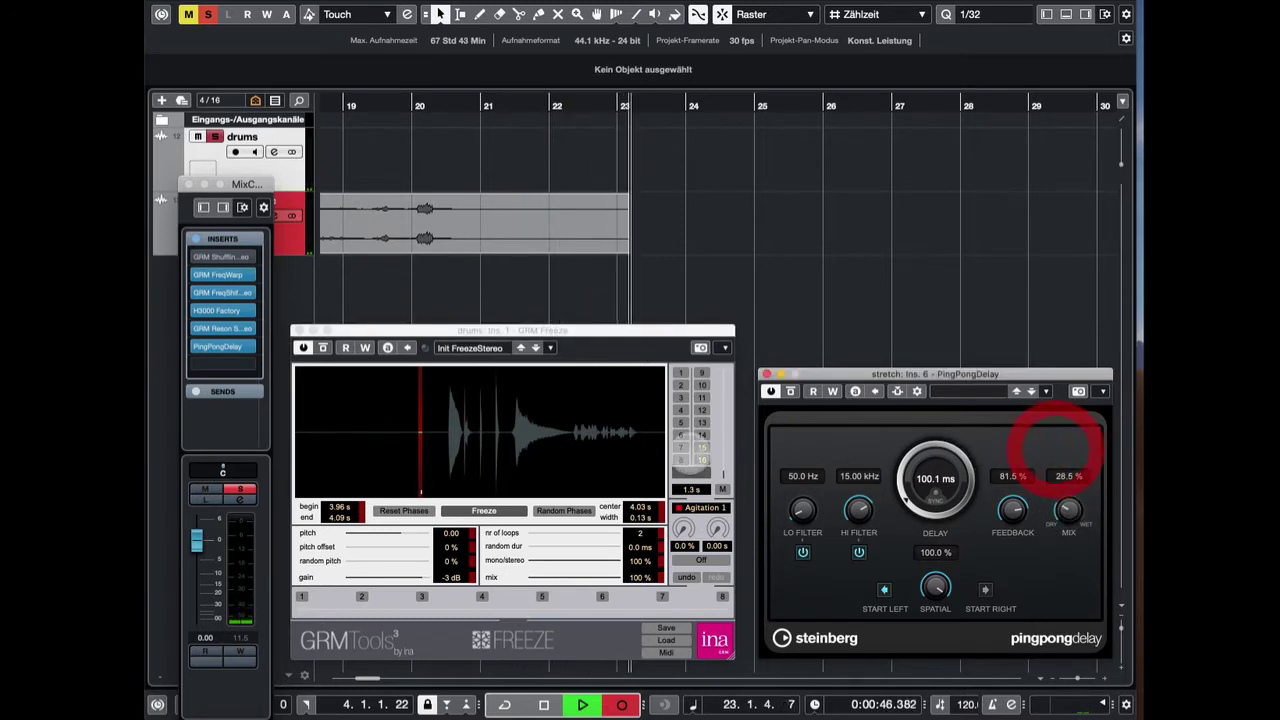
- Scrub the frozen loop back to the first drum hit, bring up the GRM FreqWarp window and raise its mix to 71 %
mouse_move(572, 453)
left_mouse_down()
mouse_move(434, 461)
mouse_move(467, 472)
mouse_move(466, 432)
mouse_move(475, 465)
mouse_move(577, 467)
mouse_move(583, 432)
mouse_move(611, 432)
mouse_move(623, 470)
mouse_move(648, 467)
mouse_move(363, 470)
mouse_move(441, 468)
mouse_move(428, 478)
mouse_move(457, 451)
mouse_move(400, 443)
mouse_move(376, 457)
mouse_move(395, 453)
left_mouse_up()
key("alt+1")
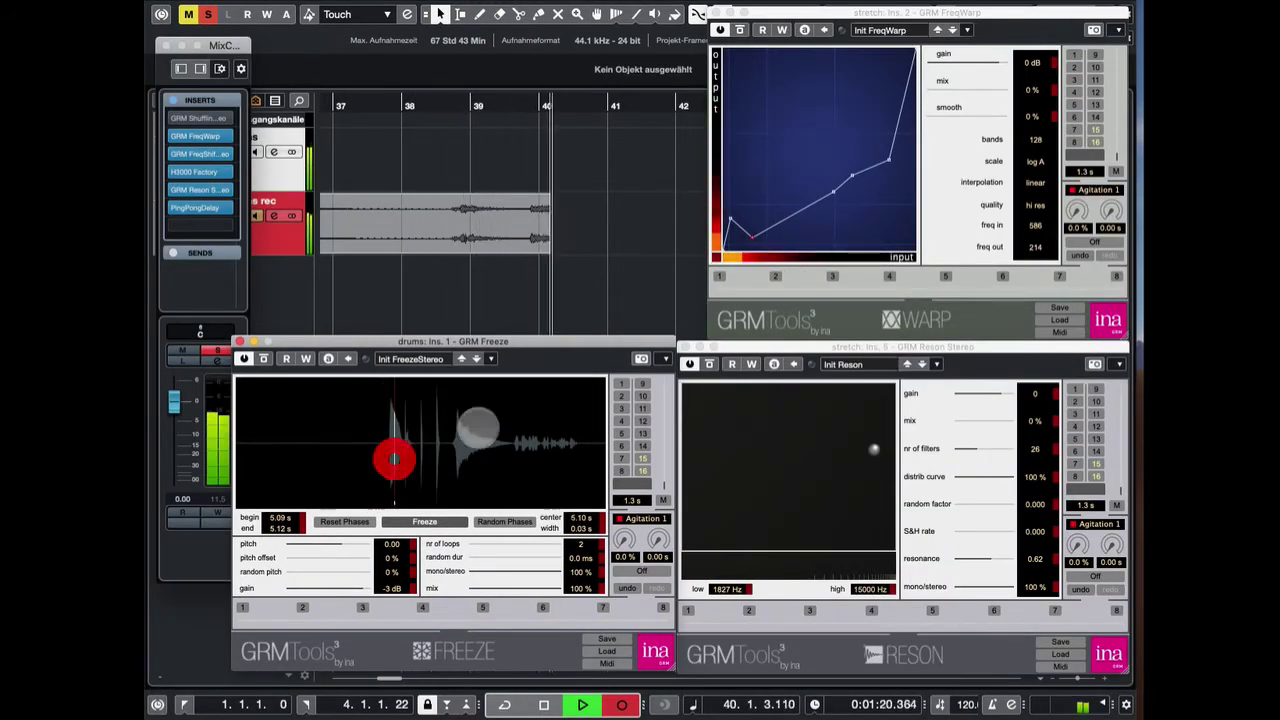
left_click(921, 14)
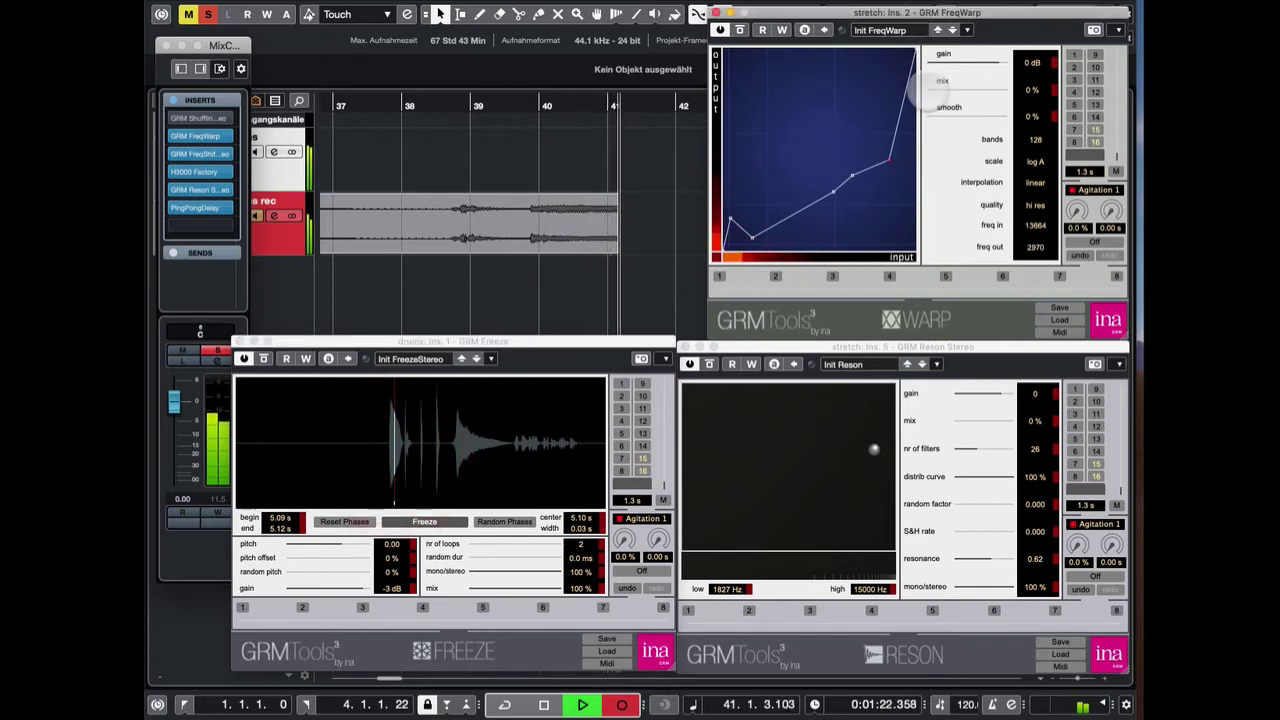
left_click_drag(930, 92, 922, 88)
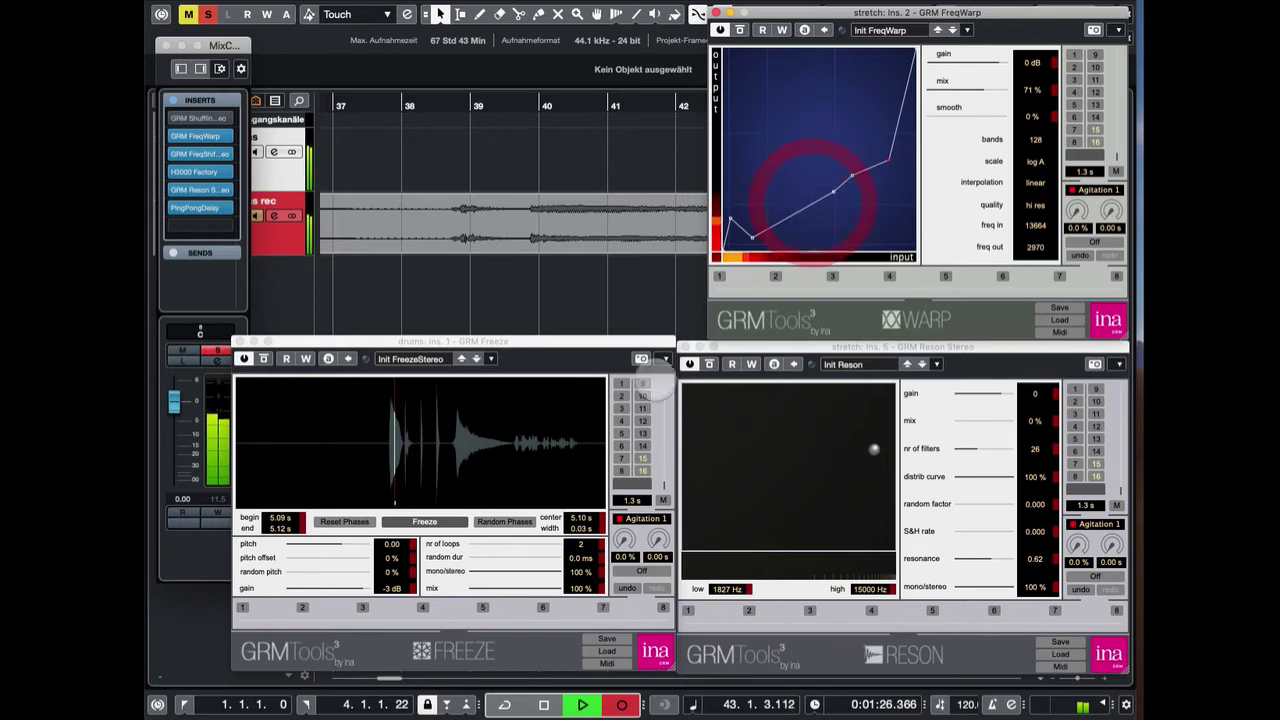
- Place the freeze loop on the crash at 7.00–7.37 s and move the warp curve's low points to about 403→682 and 2445→1638
left_click(489, 425)
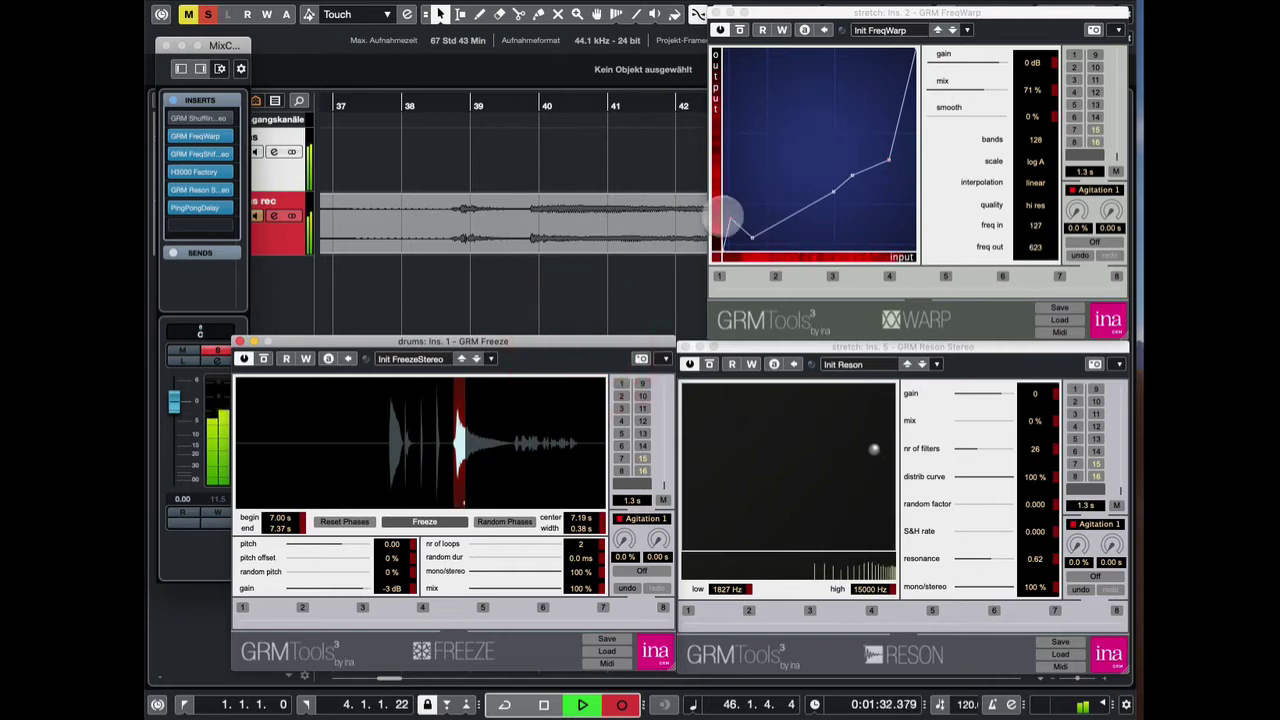
left_click(733, 218)
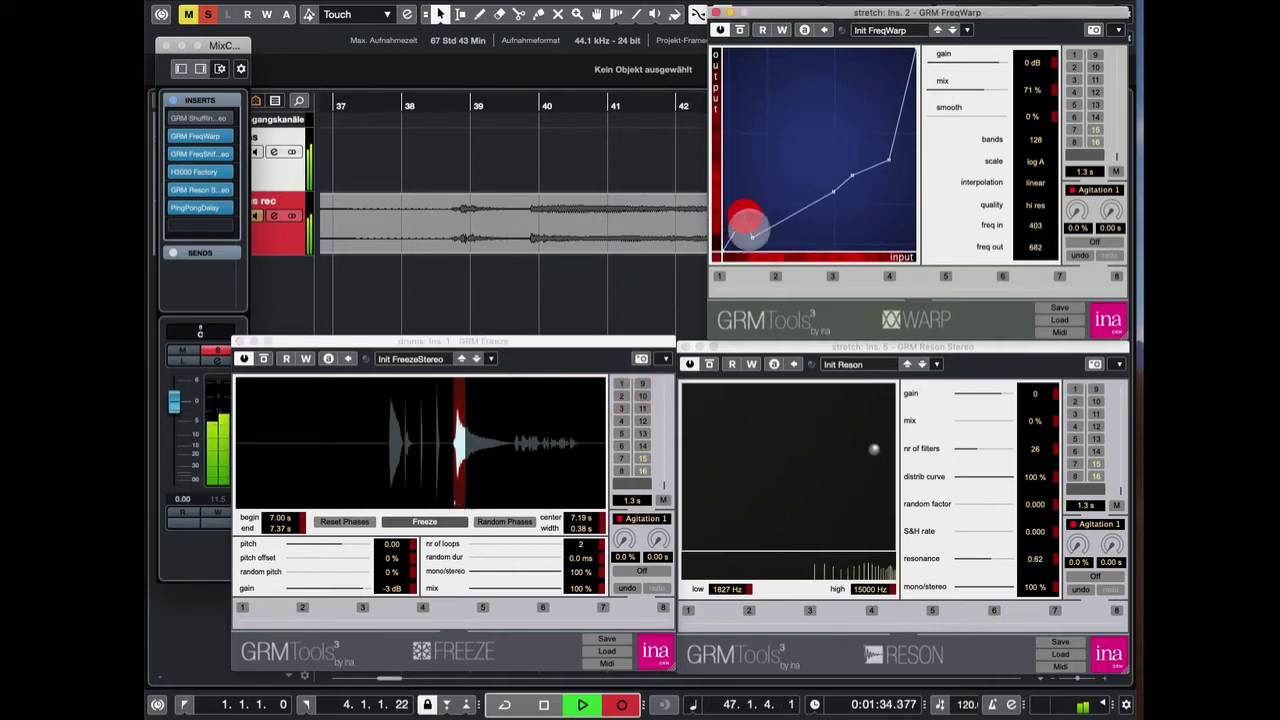
left_click_drag(751, 236, 801, 187)
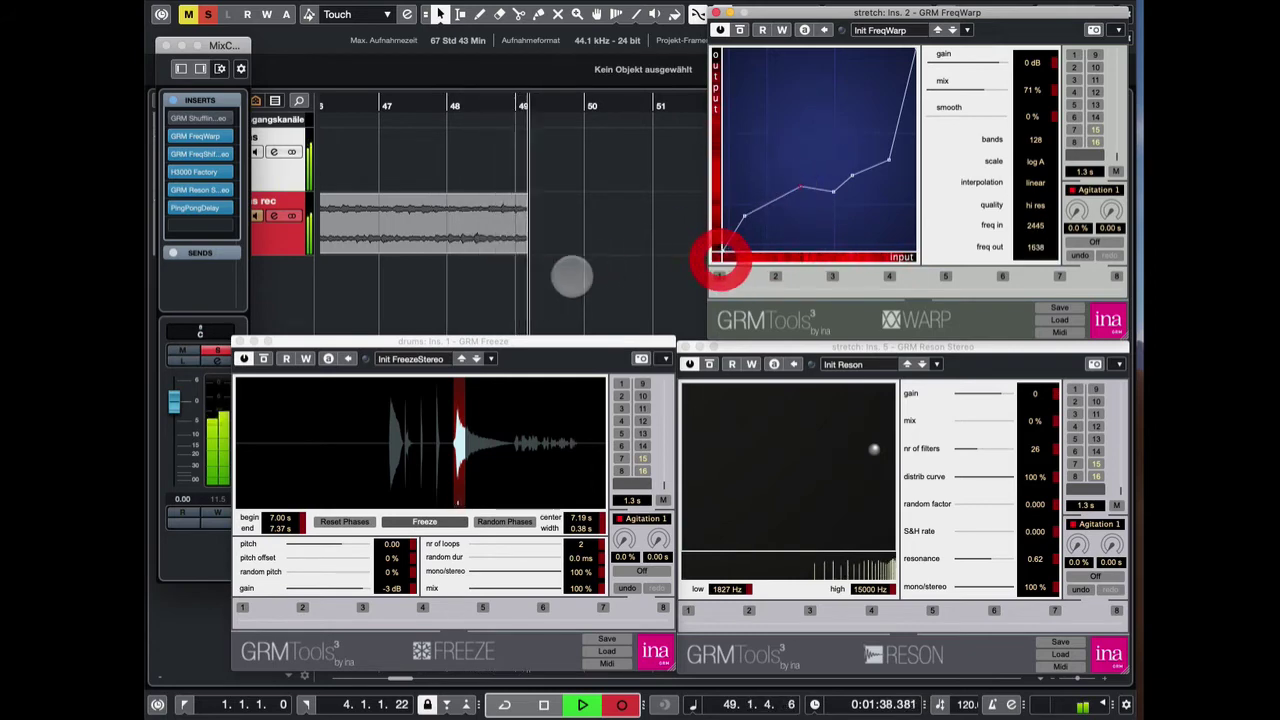
- Shift the freeze loop to about 6.45–6.82 s and move the lowest warp curve point to about 1190 in, 411 out
left_click_drag(507, 398, 491, 399)
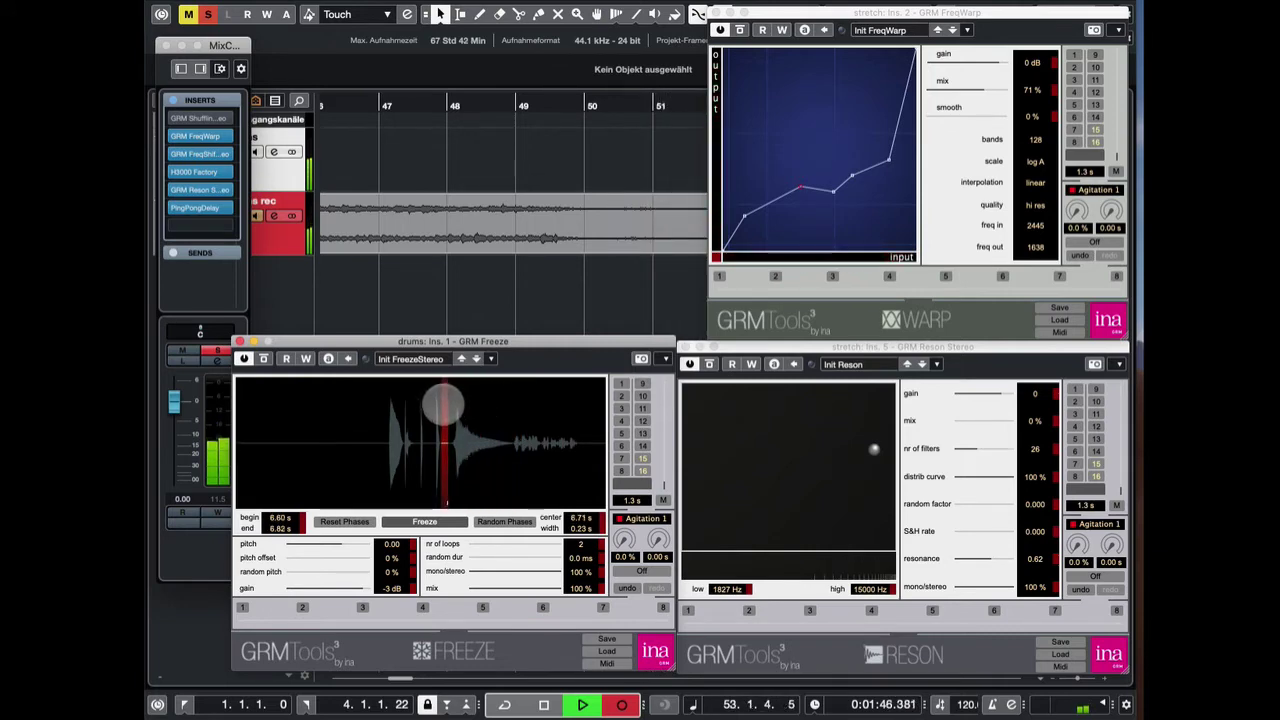
left_click(441, 403)
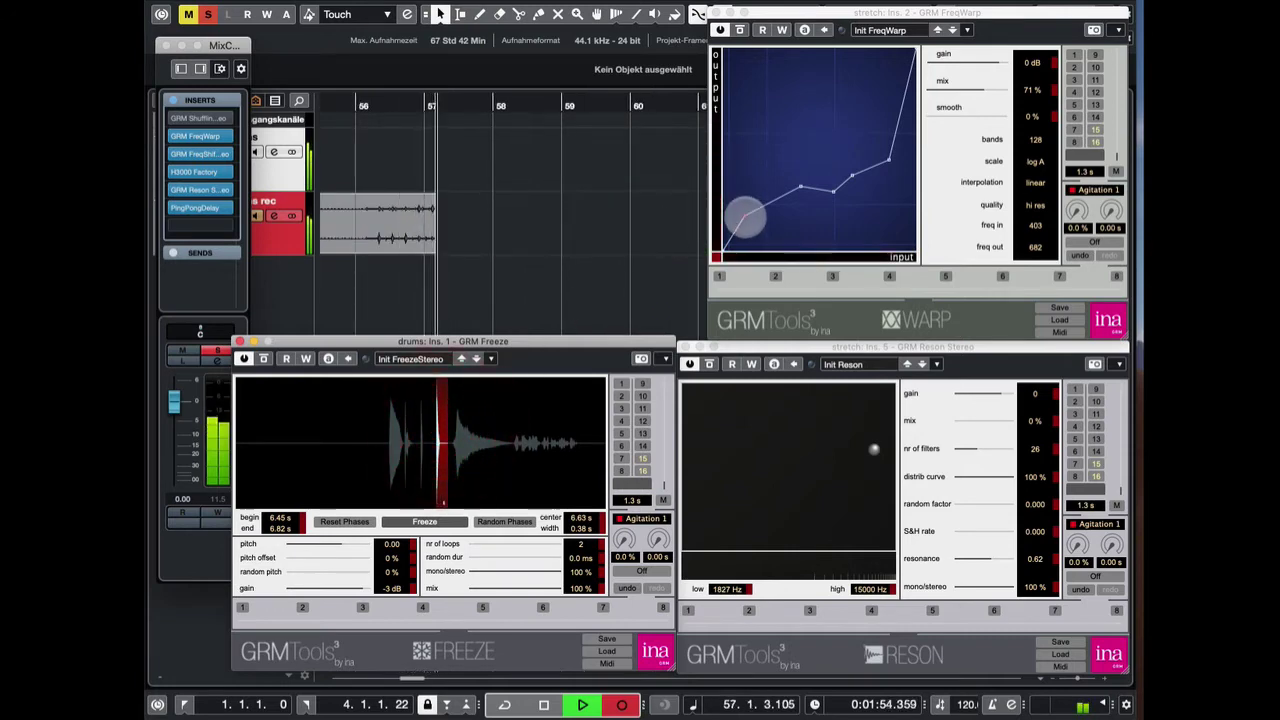
left_click(747, 220)
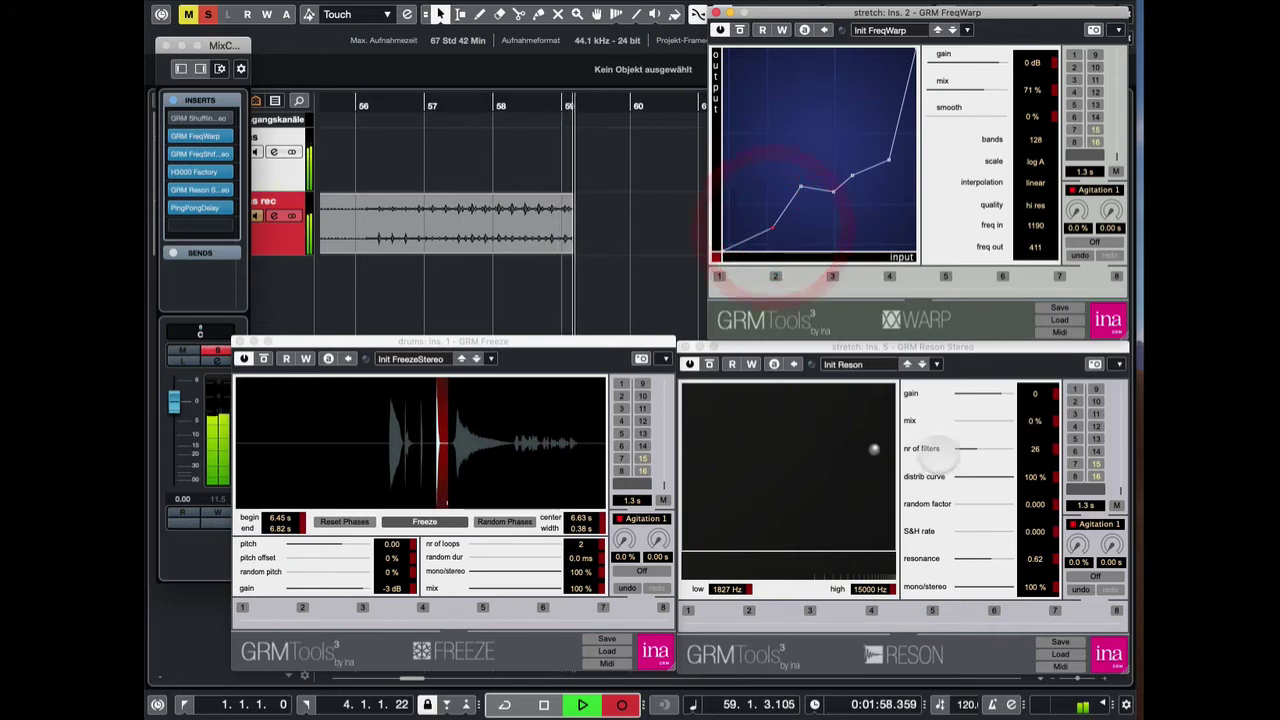
- Raise the GRM Reson mix to 78 % and sweep its ball across the pad to a range of about 59–2828 Hz
left_click(960, 420)
left_click_drag(975, 420, 997, 421)
left_click(794, 442)
left_click(837, 427)
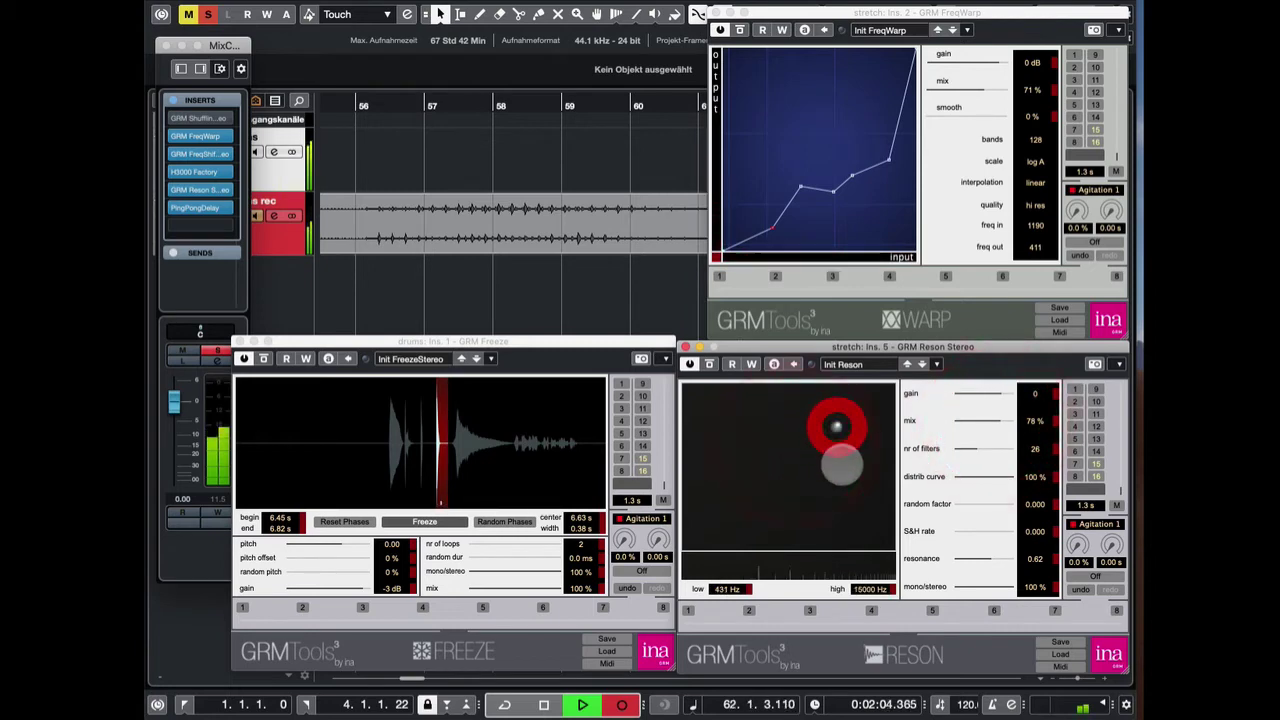
left_click(841, 466)
left_click(776, 459)
left_click(750, 426)
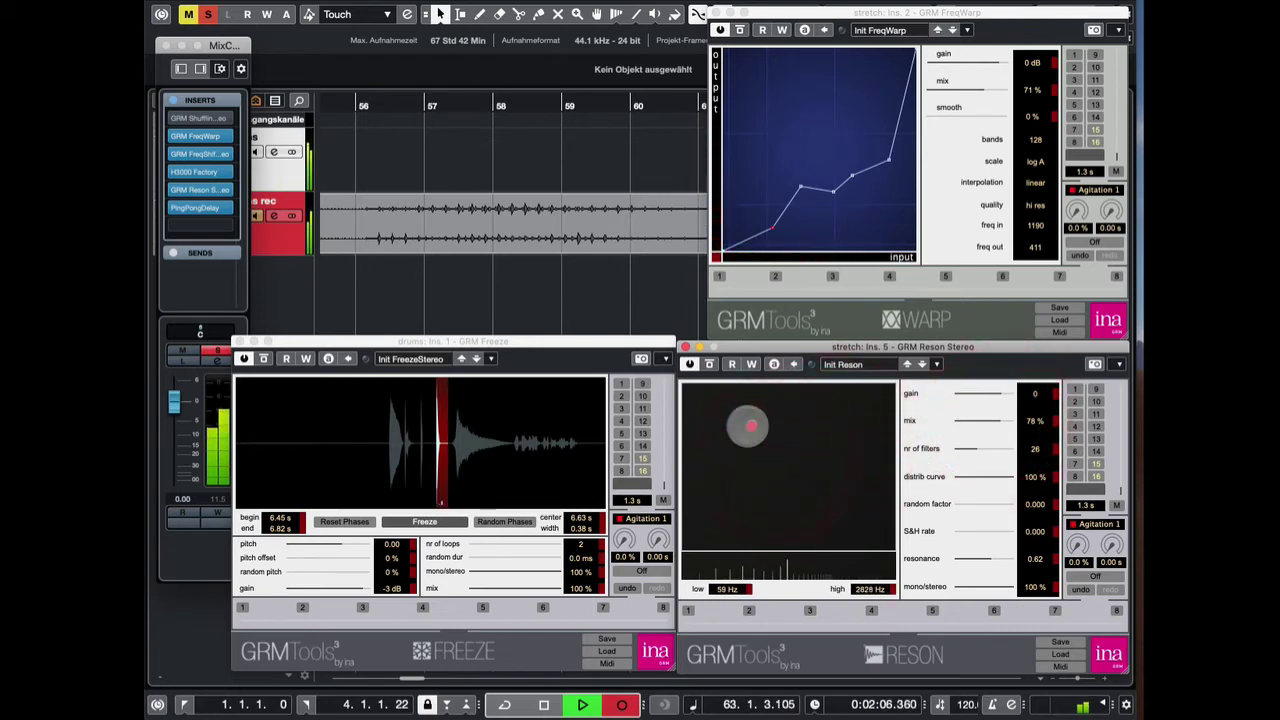
- Widen the freeze loop to about 5.94–6.67 s and sweep the Reson ball to a range of about 78–5118 Hz
left_click(441, 441)
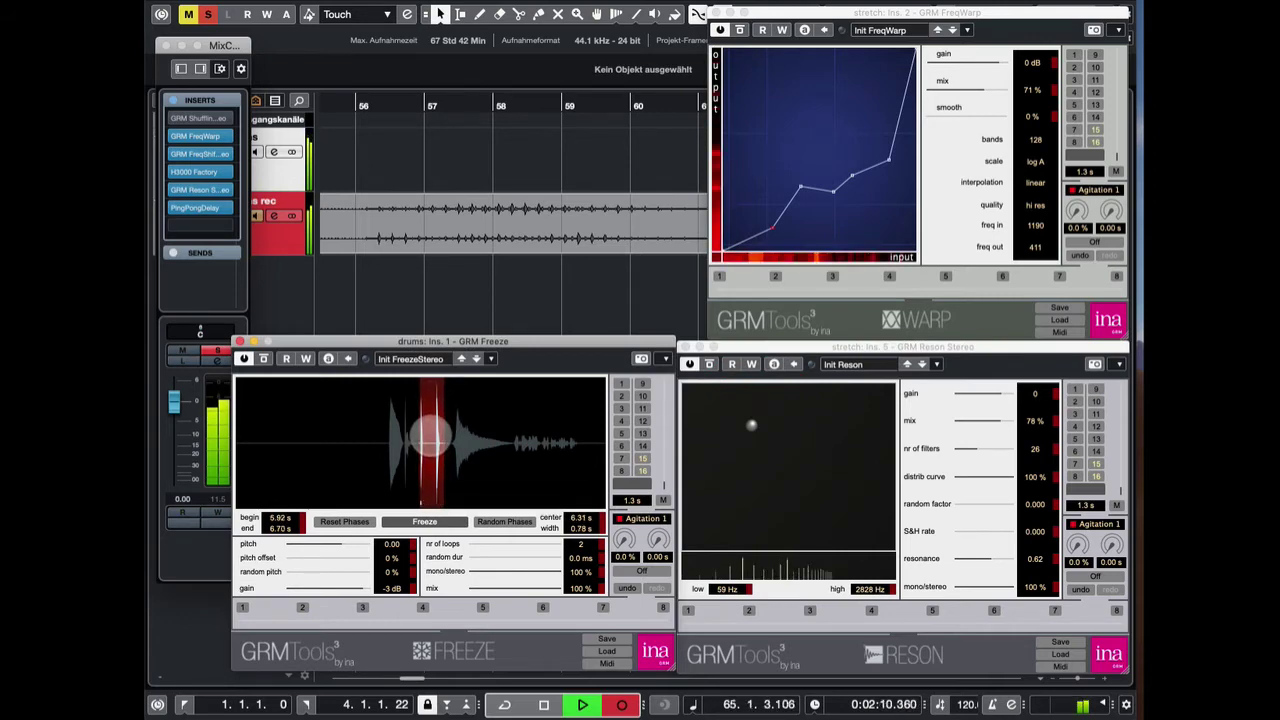
left_click(806, 466)
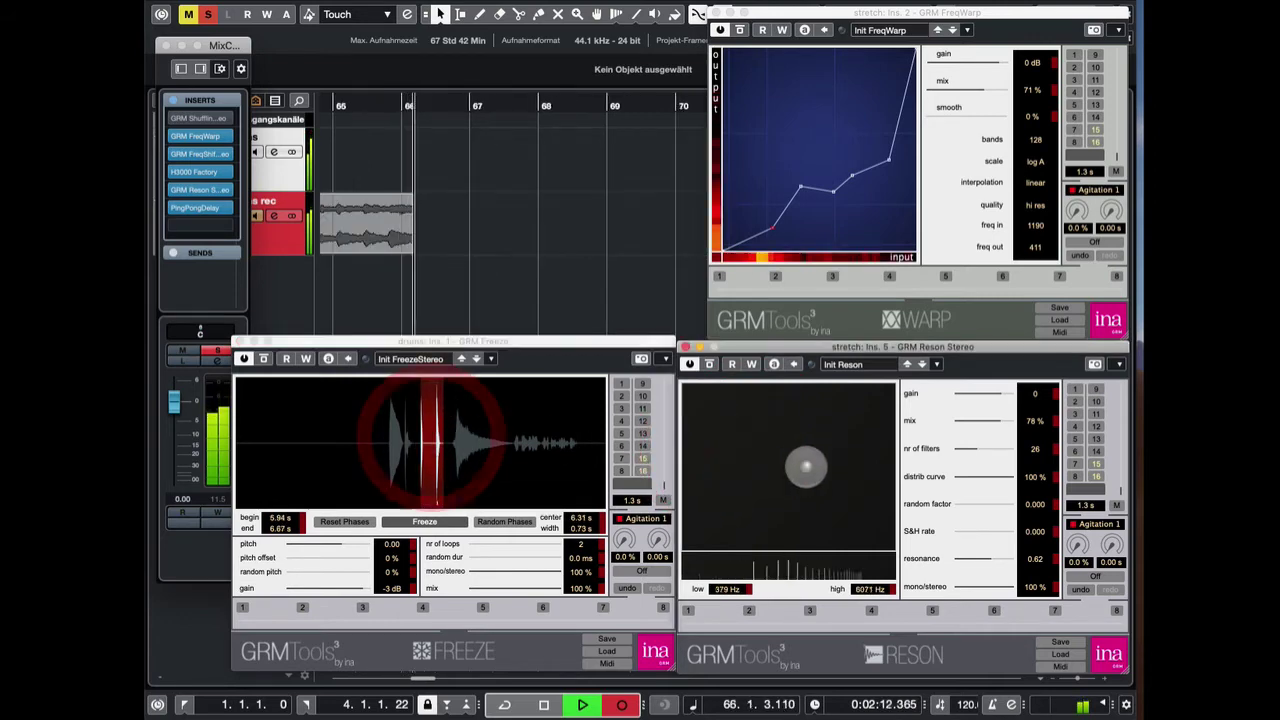
left_click(829, 426)
left_click(773, 426)
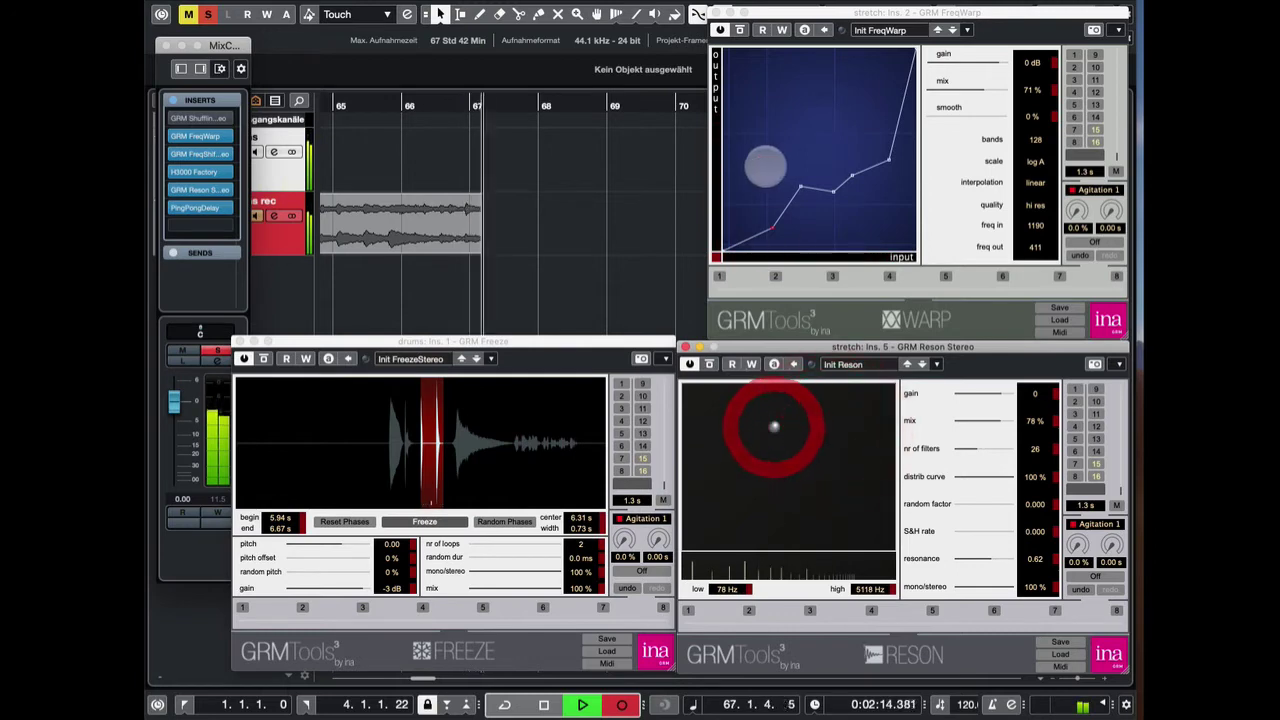
- Add a peak to the FreqWarp curve at about 528→2394 and pull the point before the middle down to about 3796→121
left_click(765, 182)
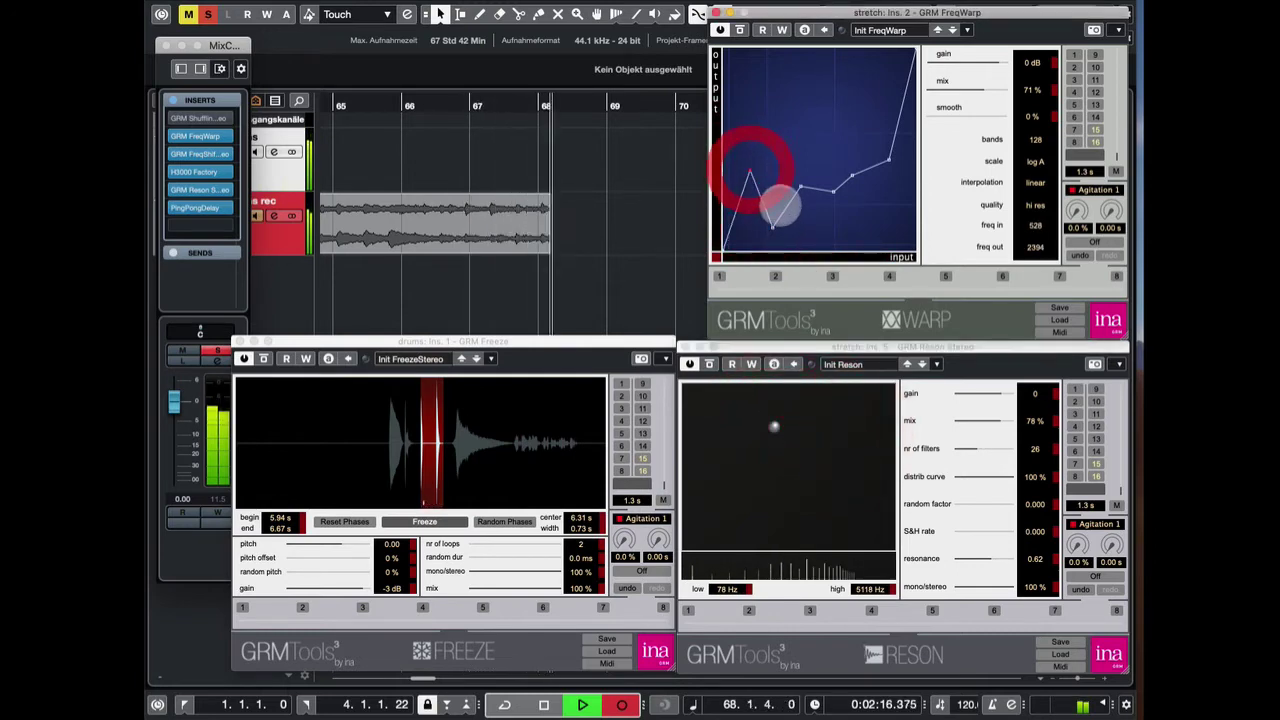
left_click_drag(796, 183, 820, 241)
- Sweep the Reson ball around the pad, finishing at a filter range of about 892–13137 Hz
left_click(790, 446)
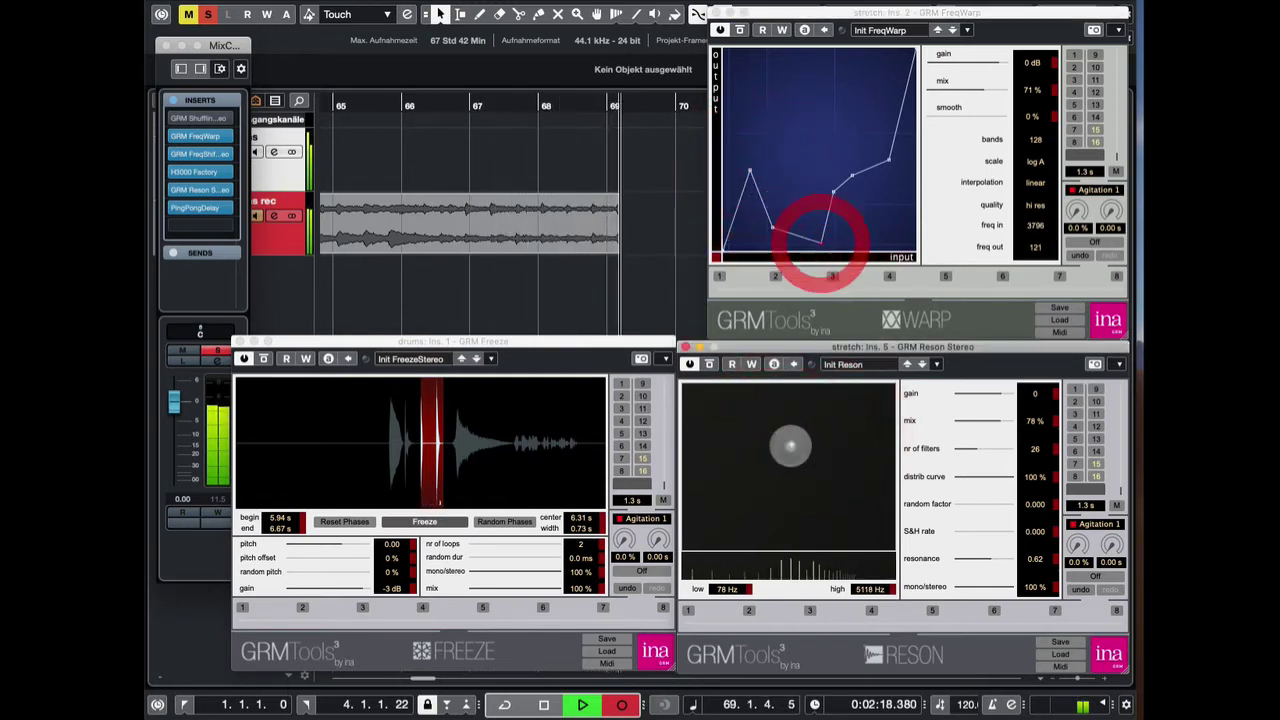
left_click(829, 443)
left_click(771, 456)
left_click(793, 513)
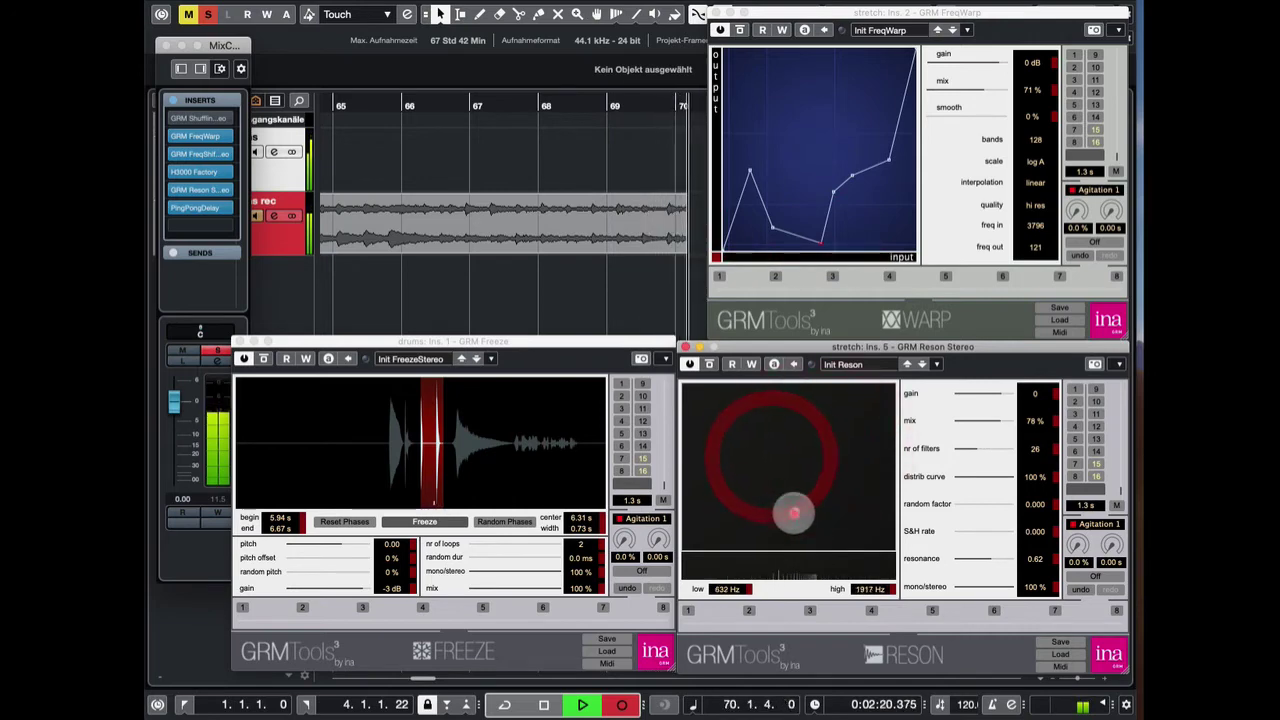
left_click(842, 458)
left_click(775, 430)
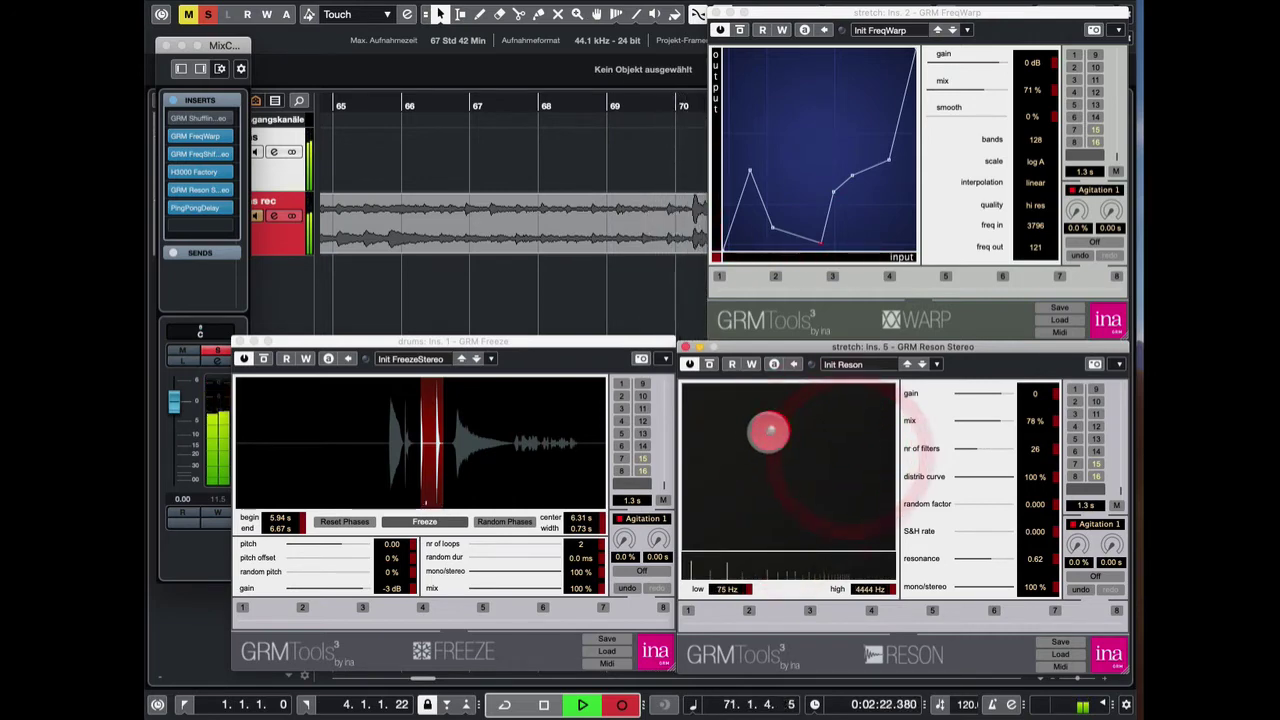
left_click(734, 441)
left_click(768, 482)
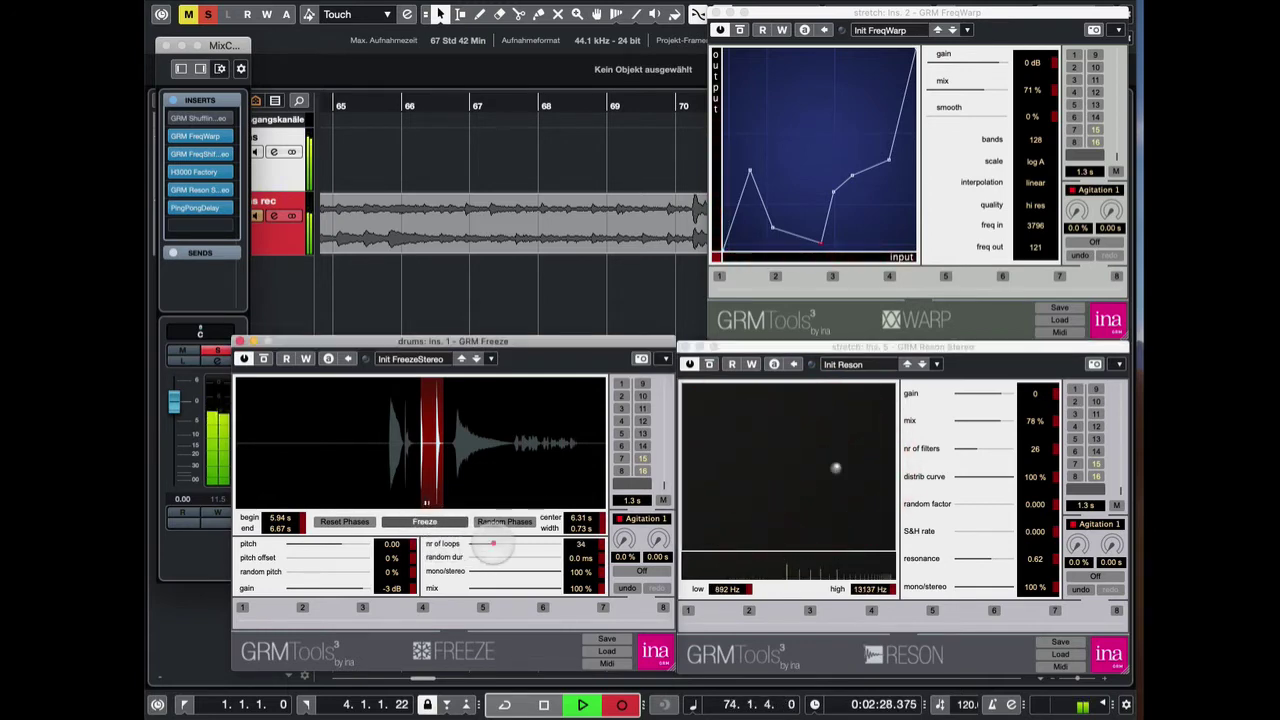
- Vary the number of loops in GRM Freeze, trying 34, 56 and 30, and settle on 22
left_click(491, 543)
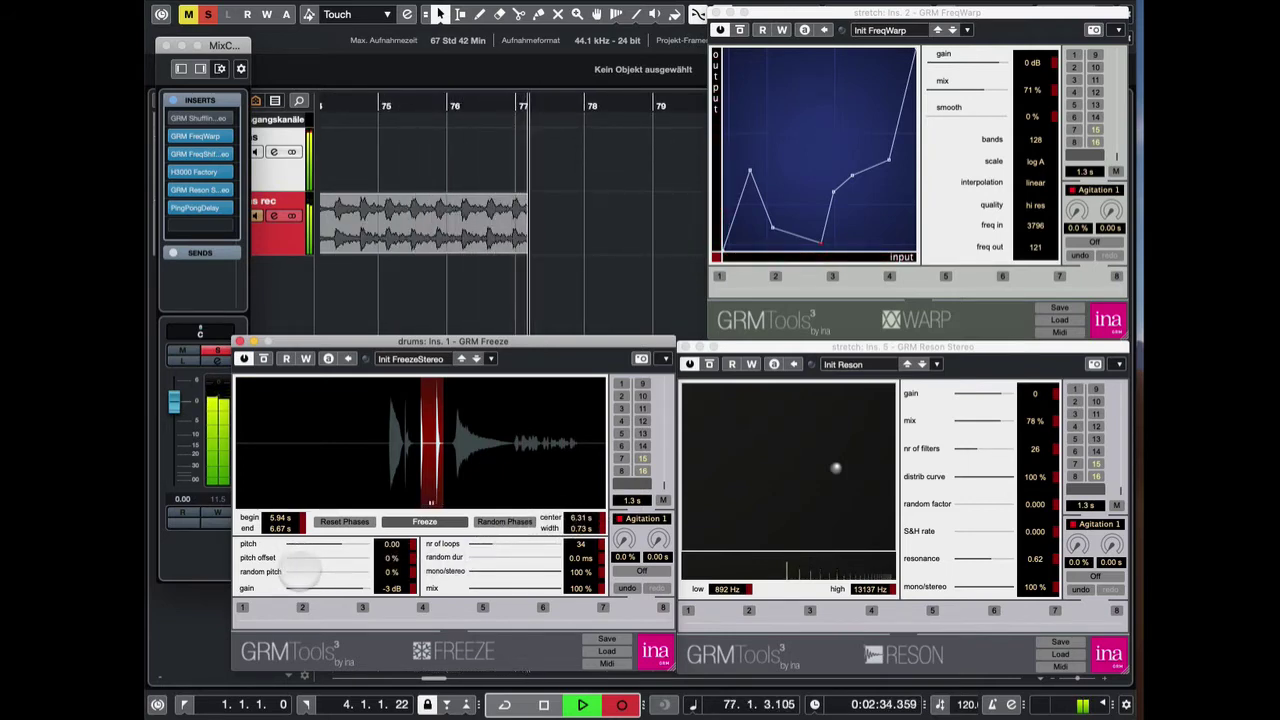
left_click(300, 571)
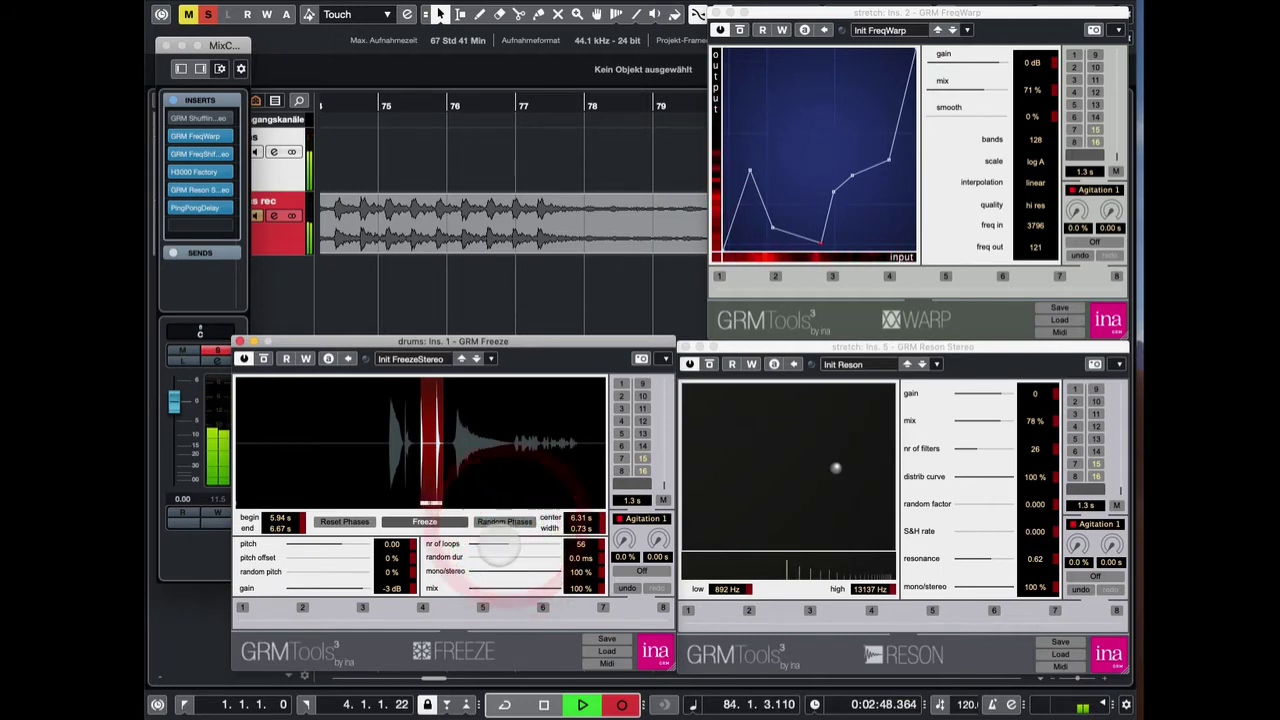
left_click_drag(497, 548, 489, 545)
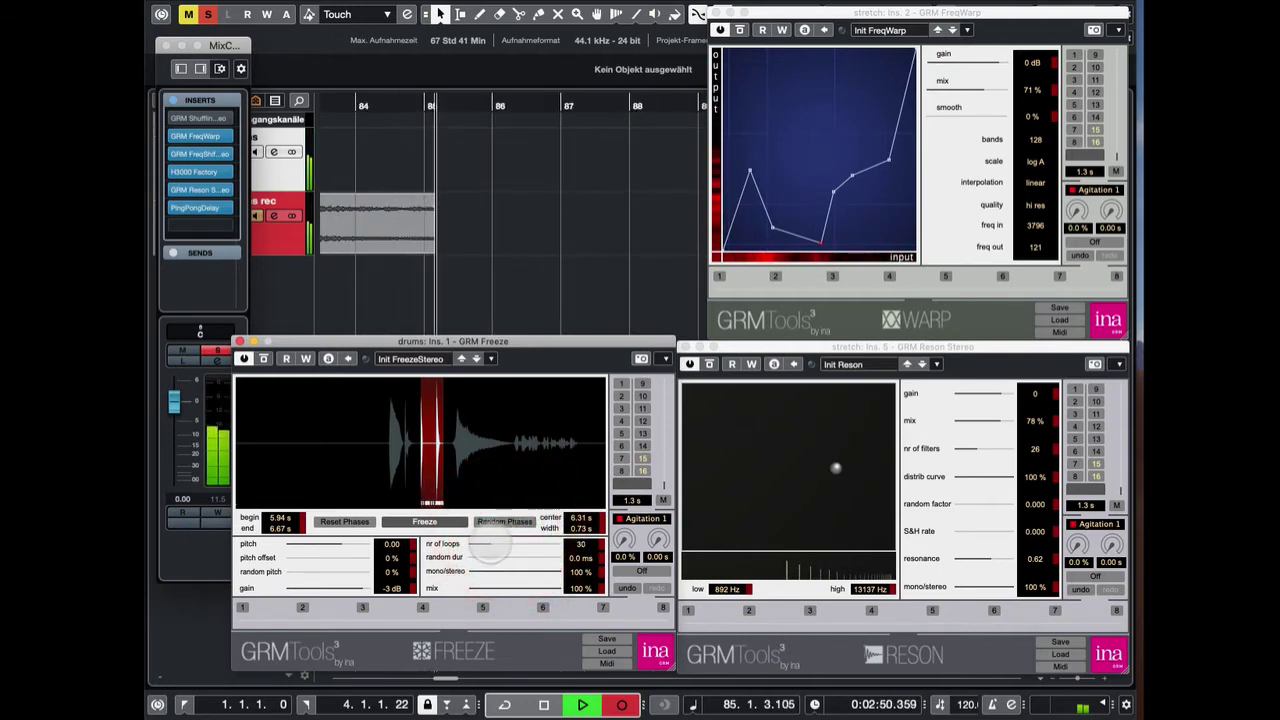
left_click(489, 542)
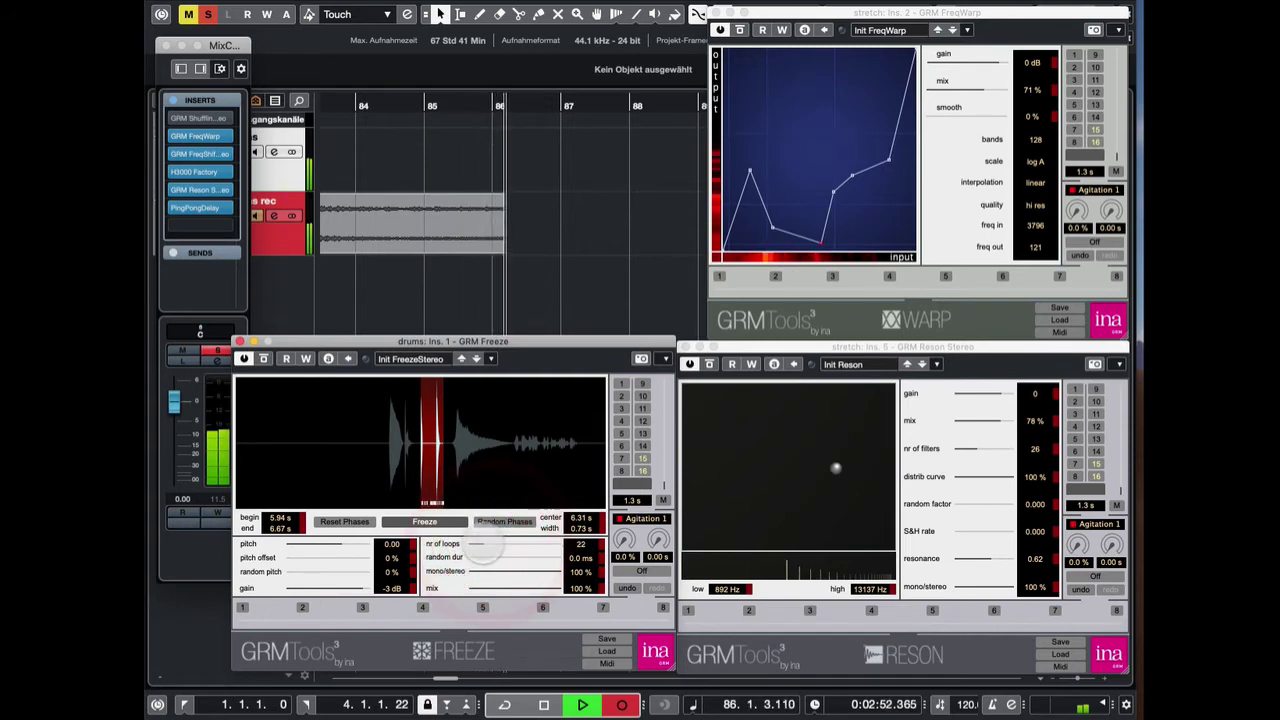
left_click(484, 543)
- Lower the GRM Freeze pitch to -17.05, randomize the loop phases and vary the number of loops from 6 up to 28
left_click(322, 544)
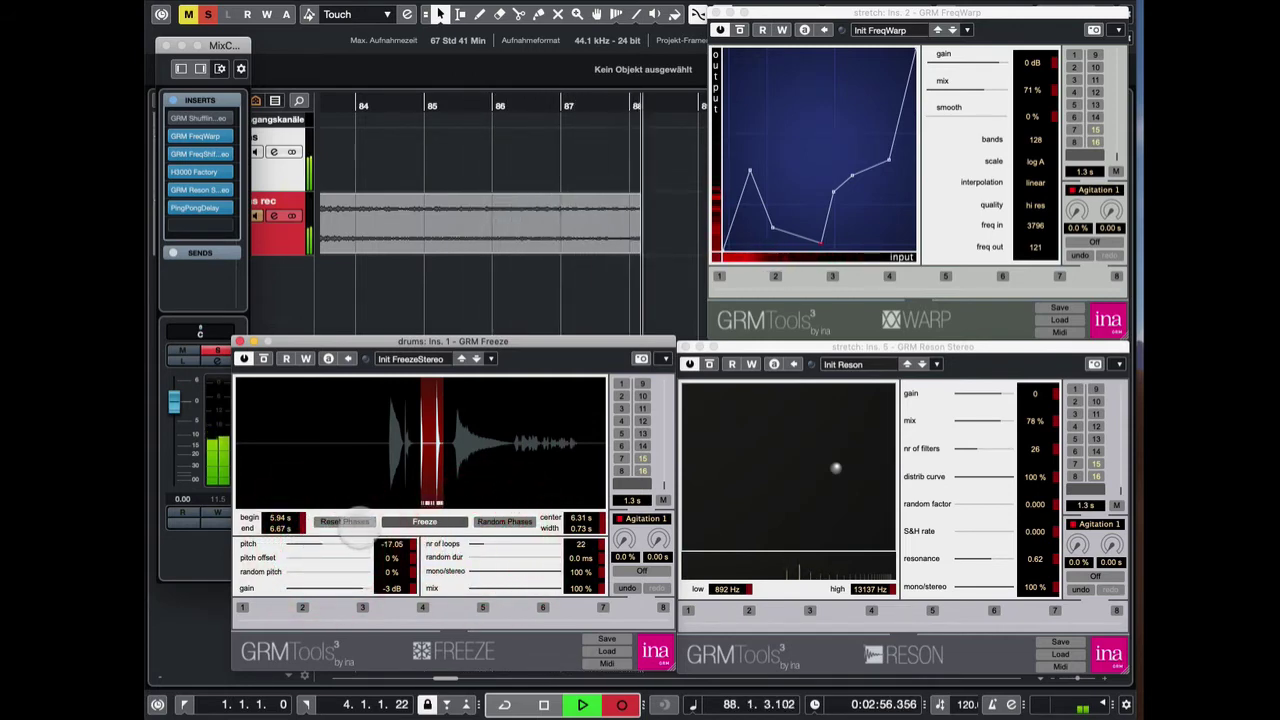
left_click(504, 518)
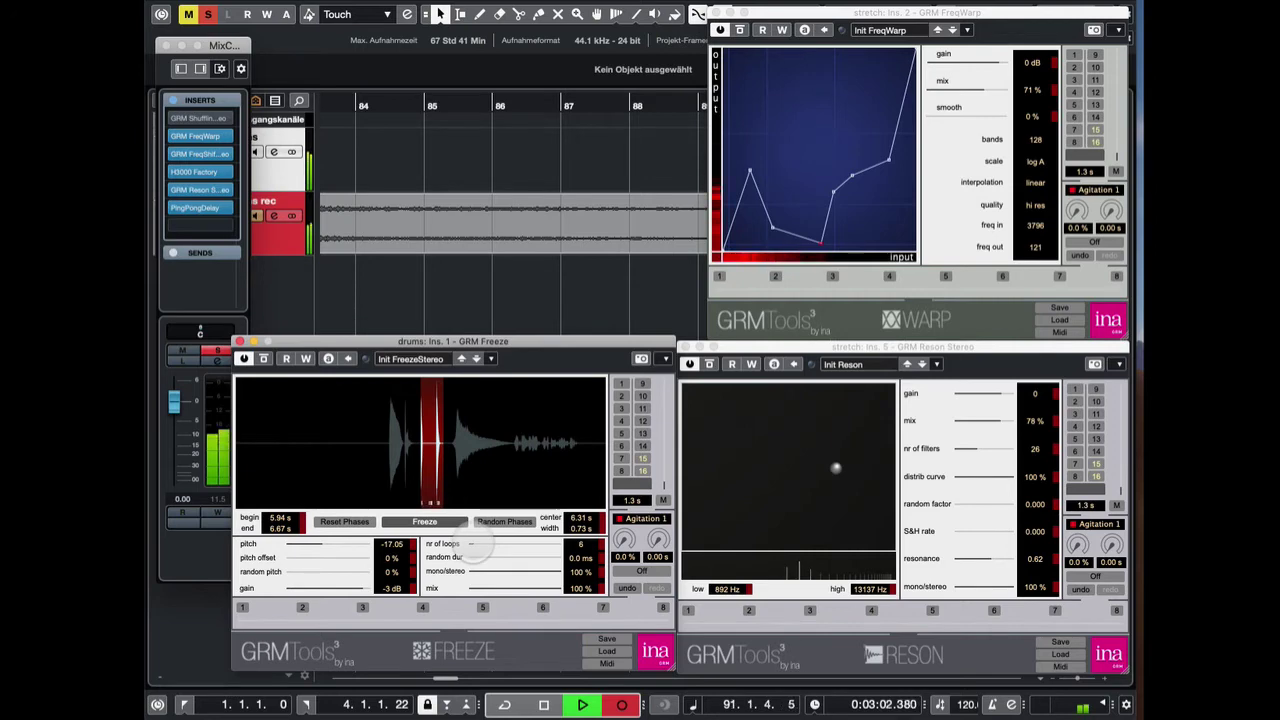
left_click(474, 539)
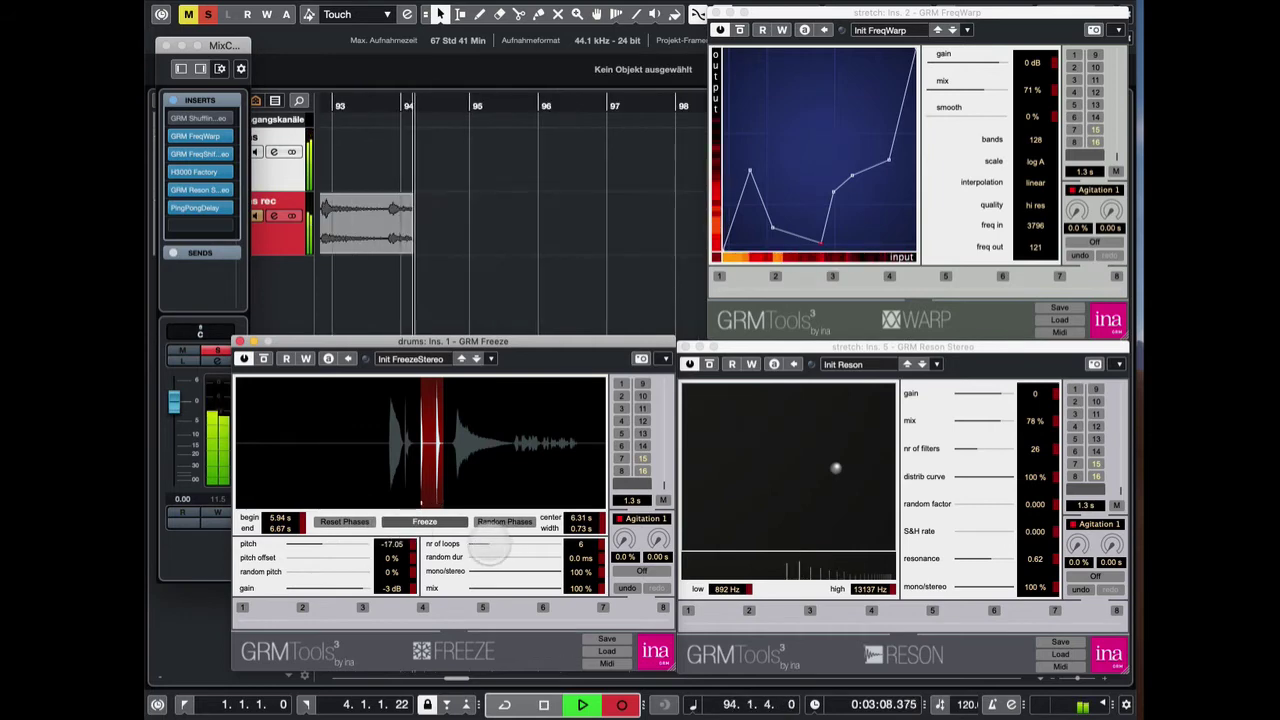
left_click(486, 543)
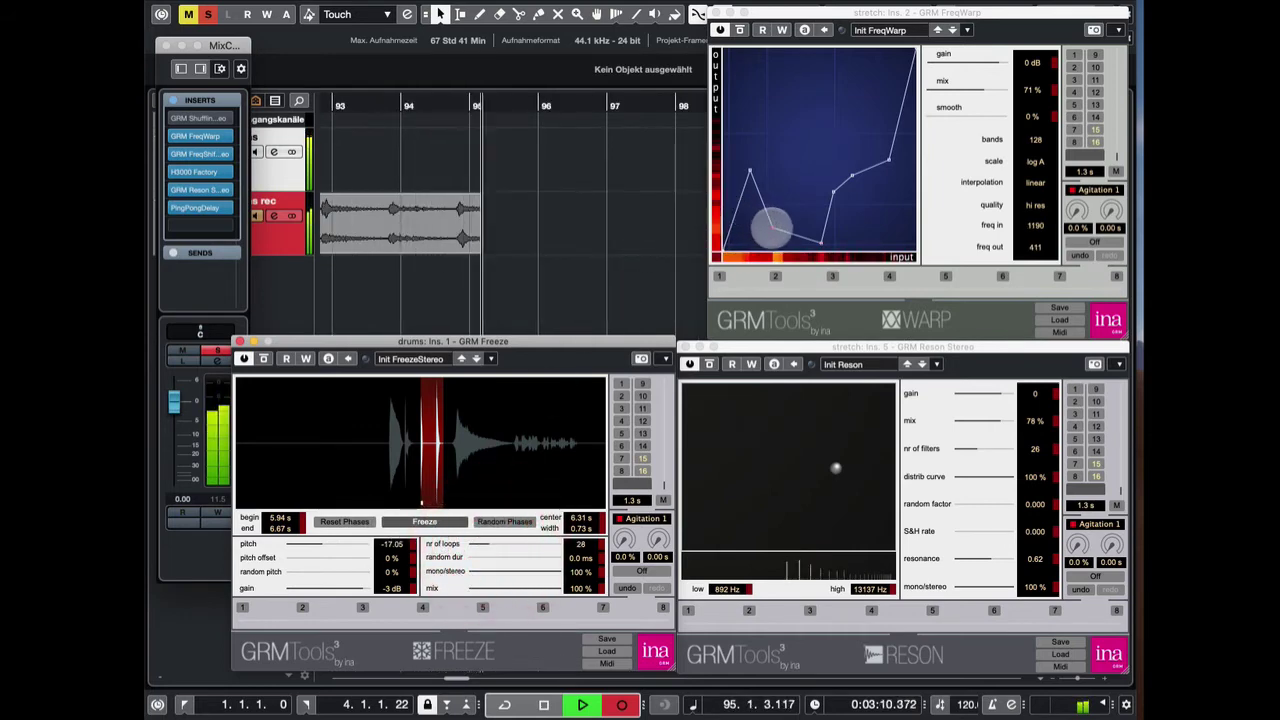
- Raise the 1190 Hz warp curve point level with the peak and move the Reson ball to a range of about 59–510 Hz
left_click_drag(771, 228, 806, 171)
left_click_drag(850, 466, 728, 432)
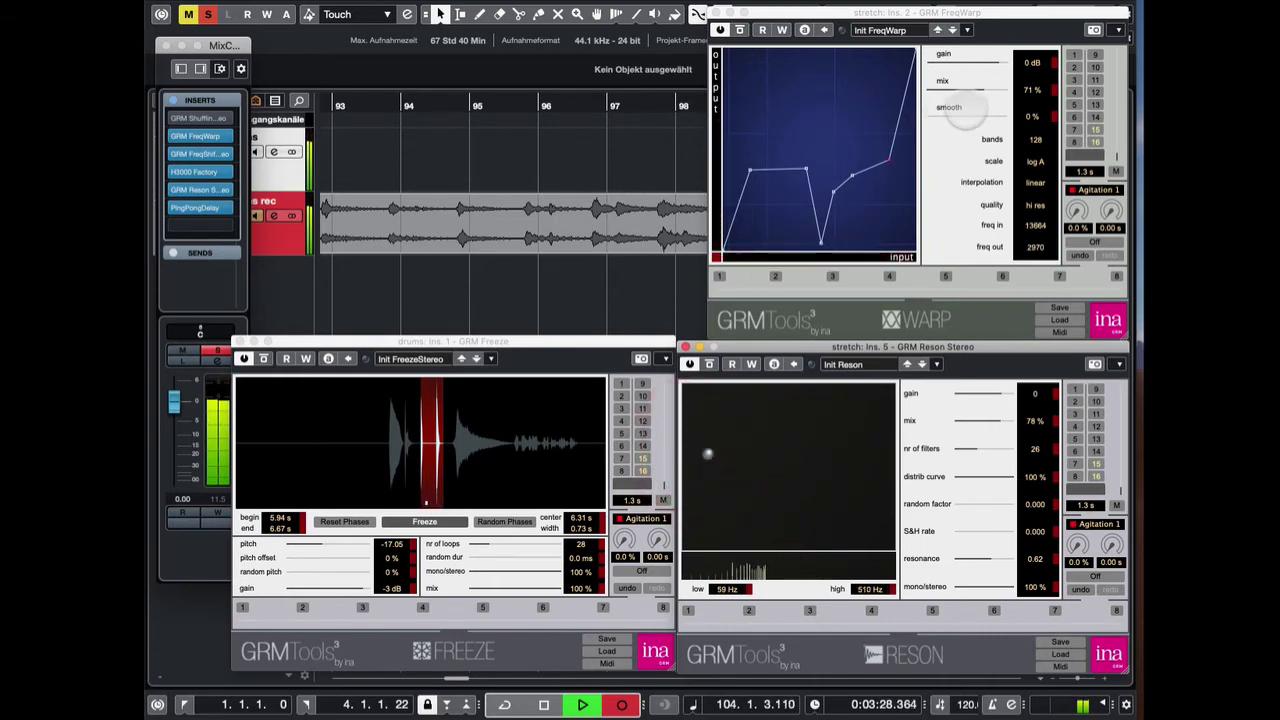
- Set the FreqWarp mix to 0 %, and set GRM Freeze to 6 loops with the pitch at -9.64
left_click(965, 89)
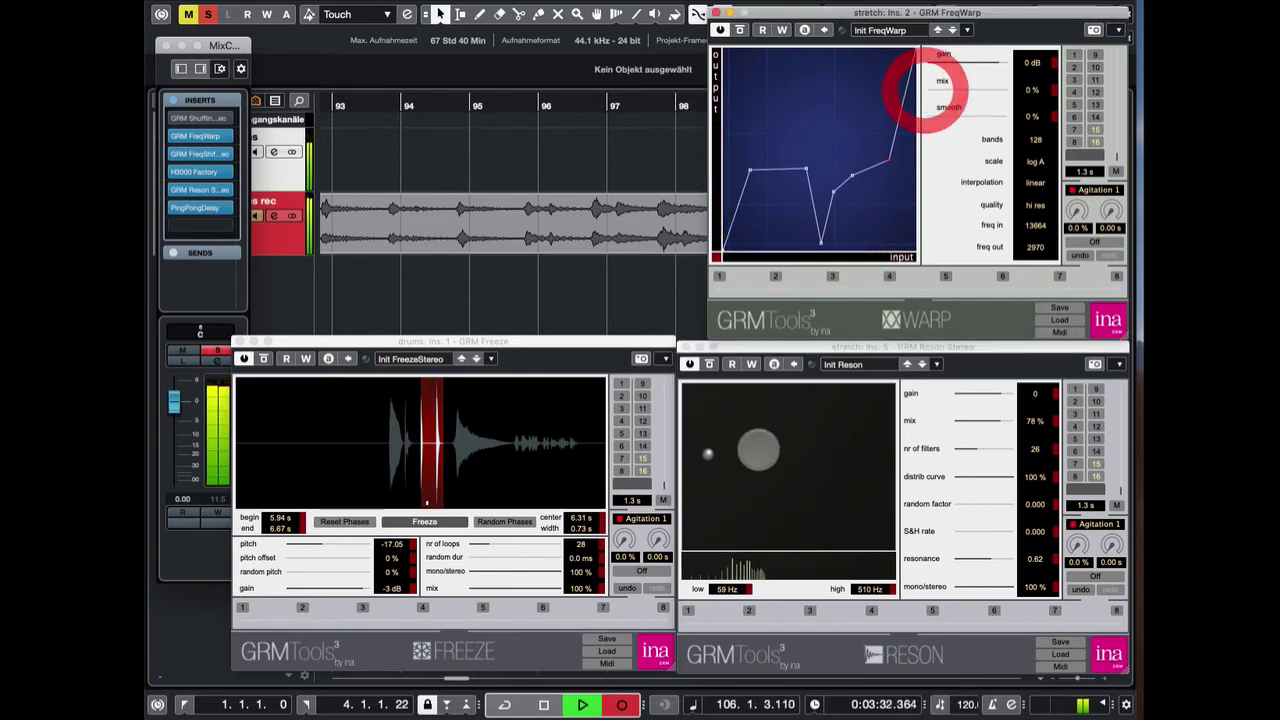
left_click(476, 545)
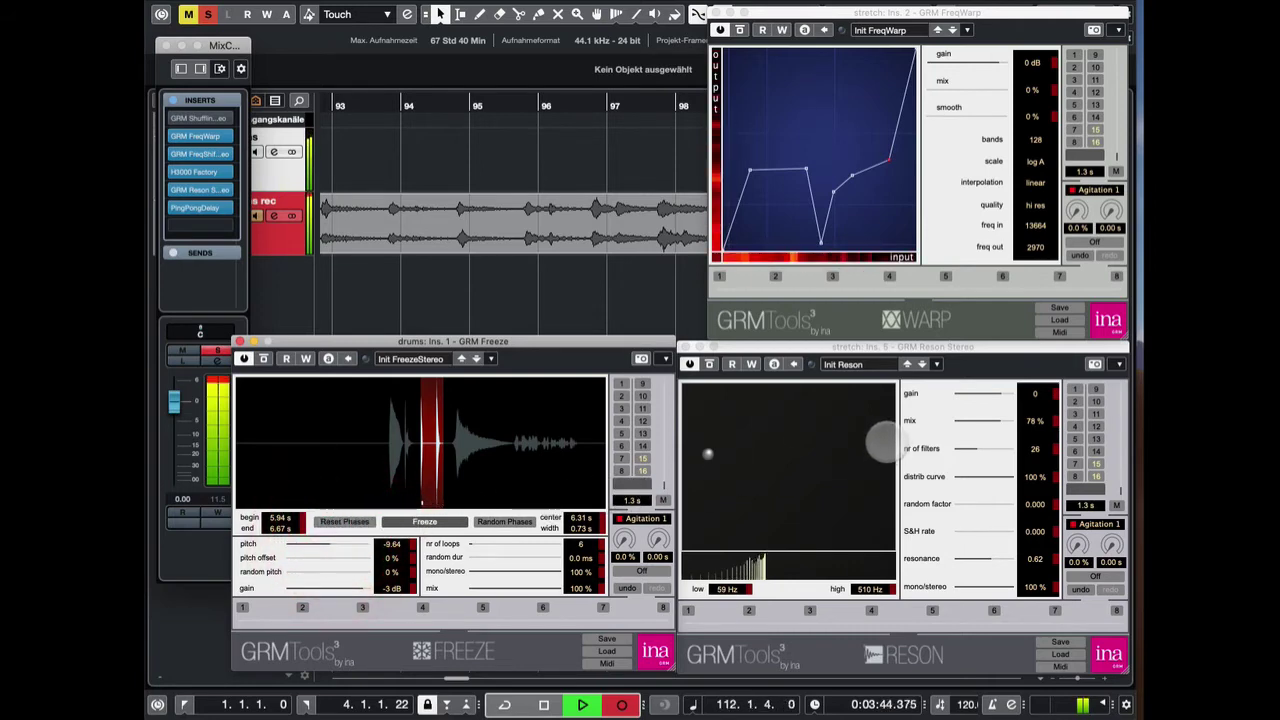
- Bring up the GRM FreqShift window, raise its mix to 92 % and move the handle to about scale 1.02, shift 319.0
key("alt+2")
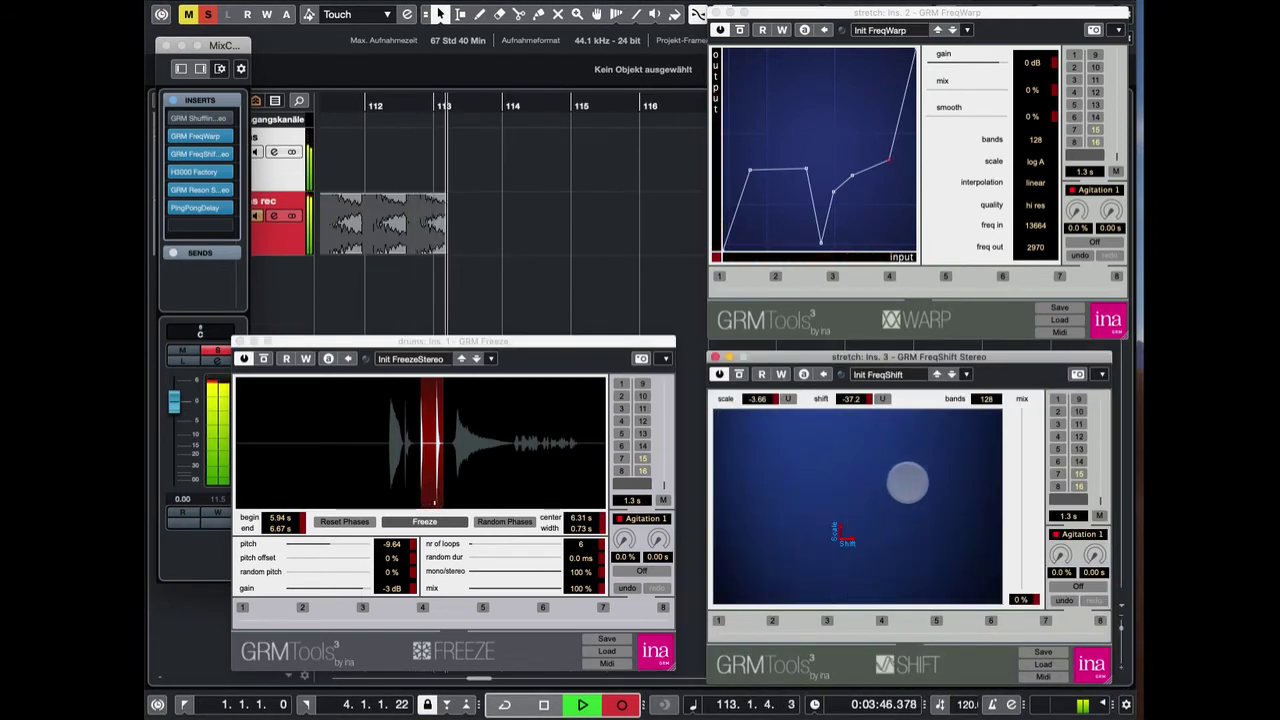
left_click_drag(1021, 526, 1023, 420)
left_click_drag(975, 474, 914, 497)
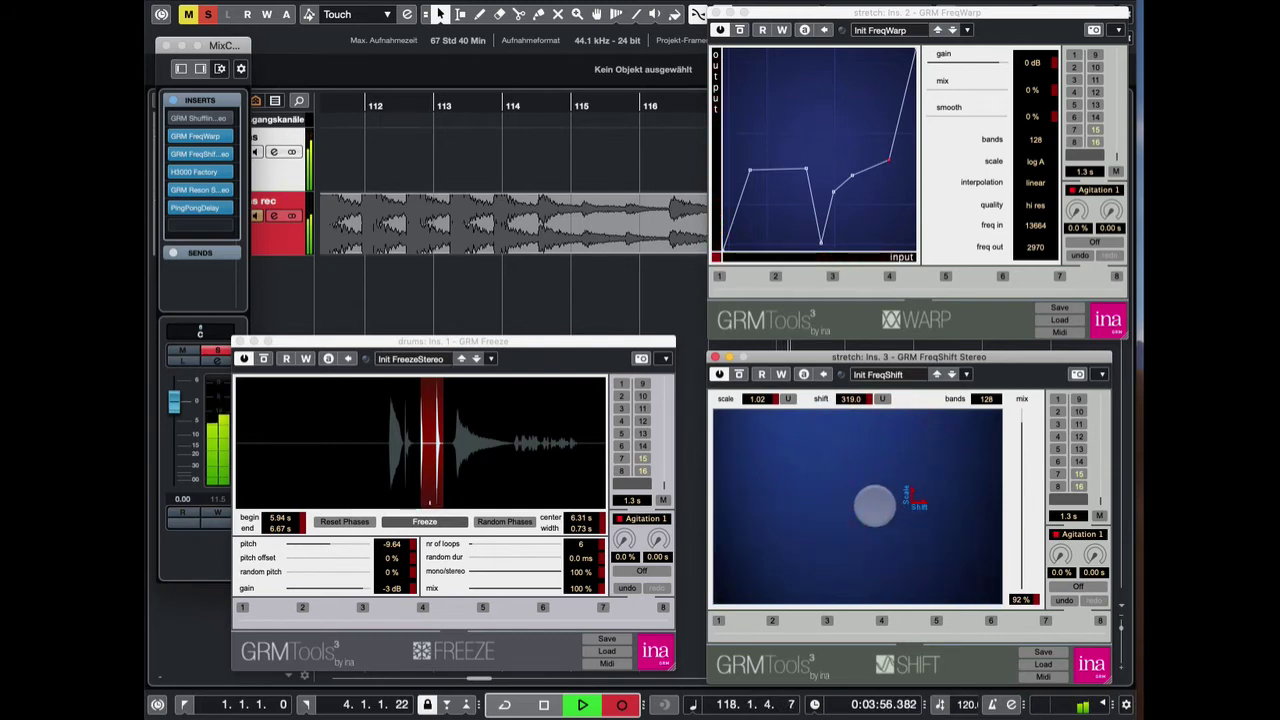
- Lower the Reson mix to 24 % and move the FreqShift handle to about scale 2.03, shift -93.0
key("alt+2")
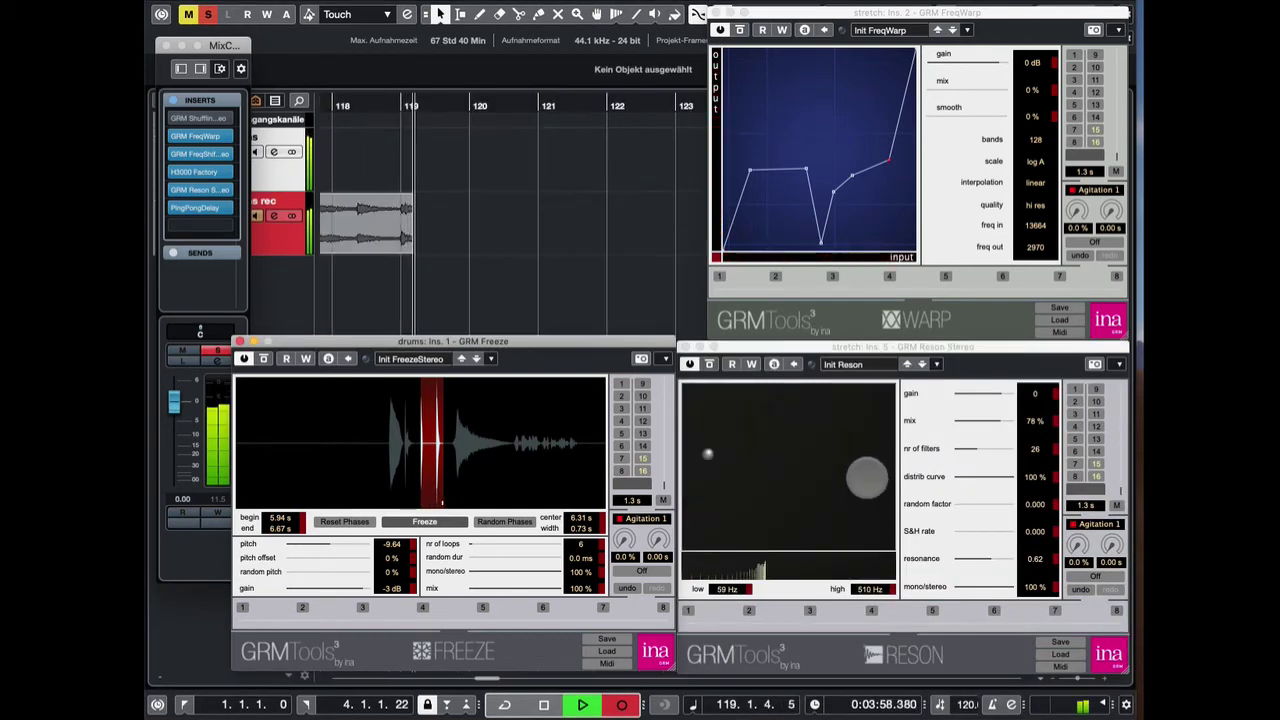
left_click_drag(970, 421, 960, 421)
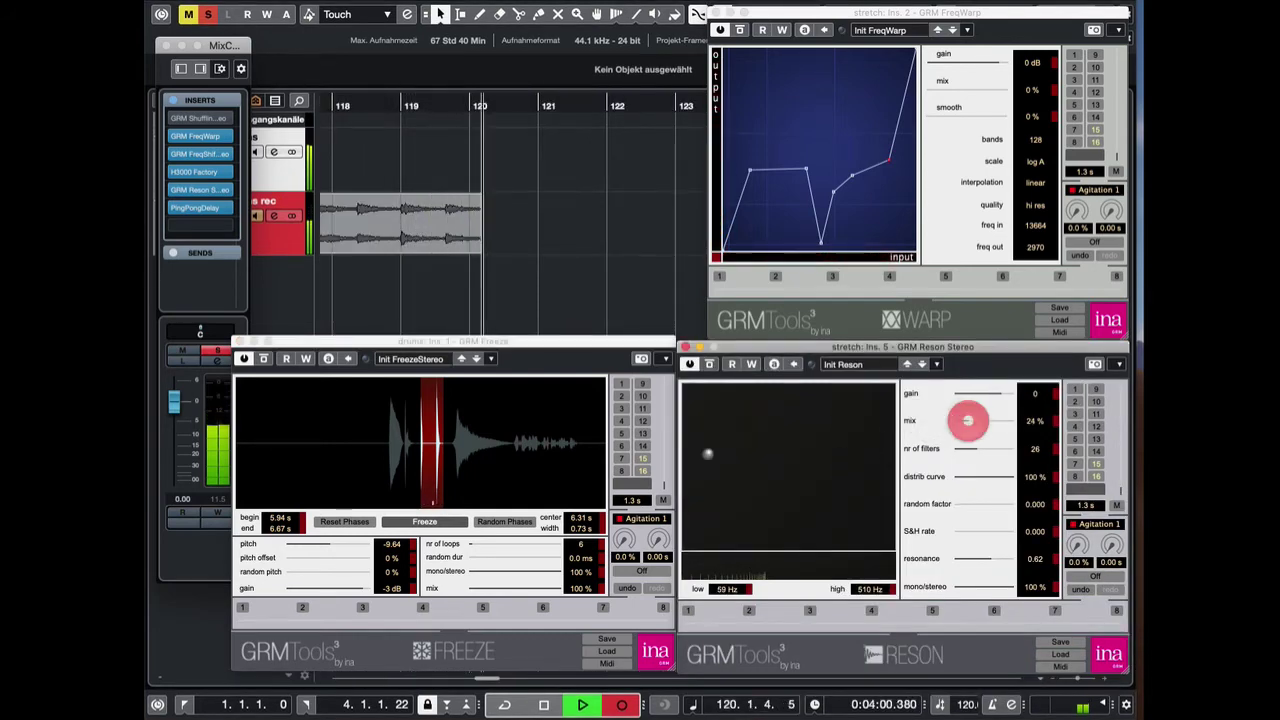
key("alt+1")
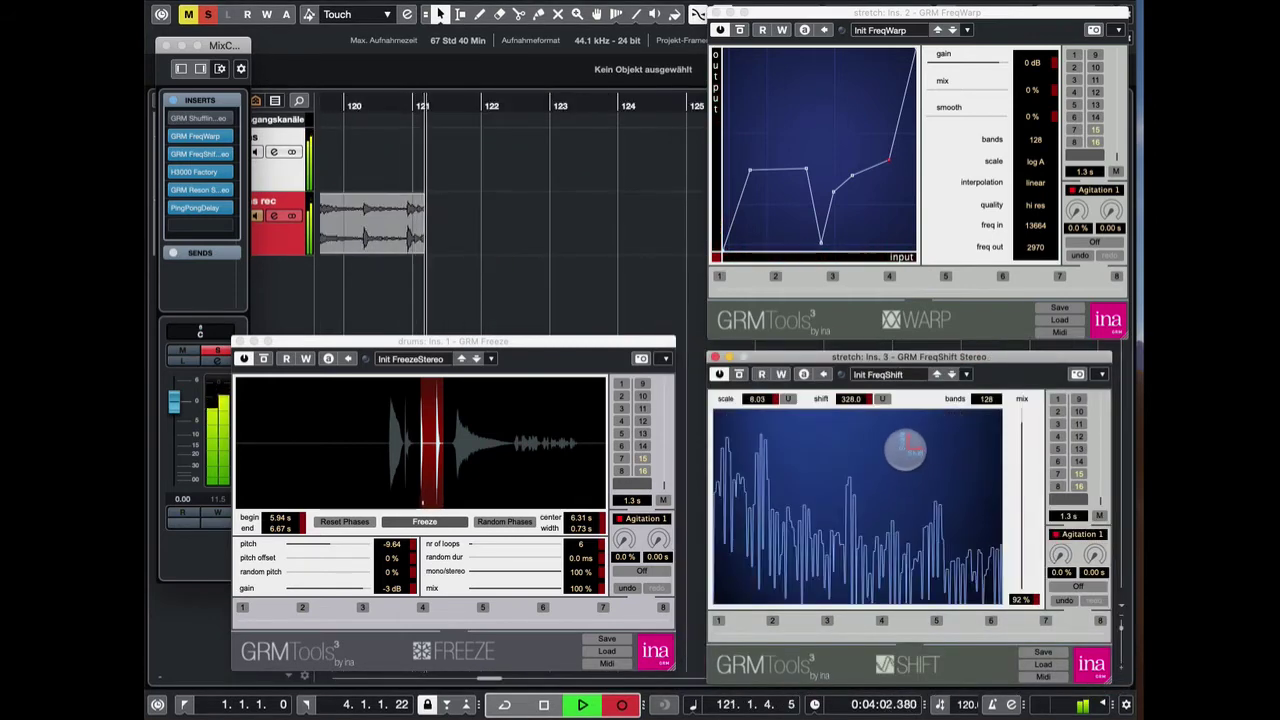
left_click(842, 494)
mouse_move(828, 515)
left_mouse_down()
mouse_move(786, 486)
mouse_move(830, 492)
left_mouse_up()
- Set the GRM Freeze loop region to about 5.84–6.72 s and move the FreqShift handle to about scale 2.85, shift 12.7
left_click_drag(455, 468, 428, 463)
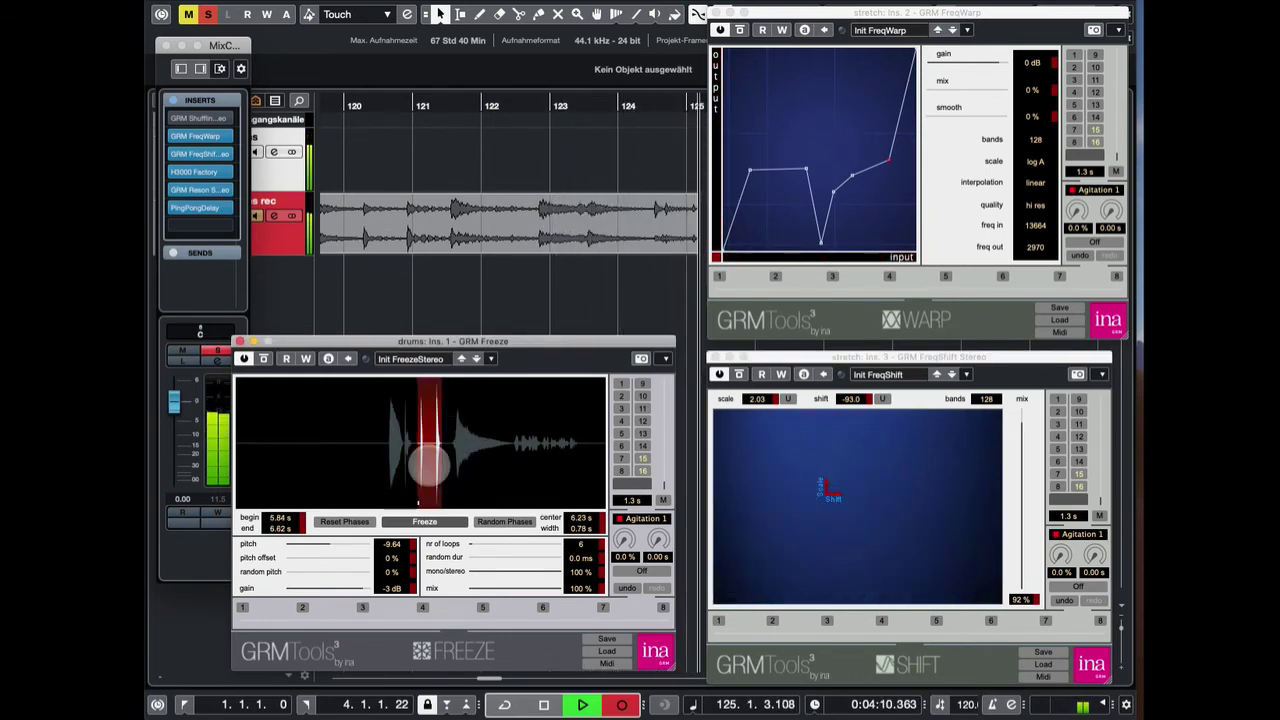
left_click_drag(914, 500, 862, 484)
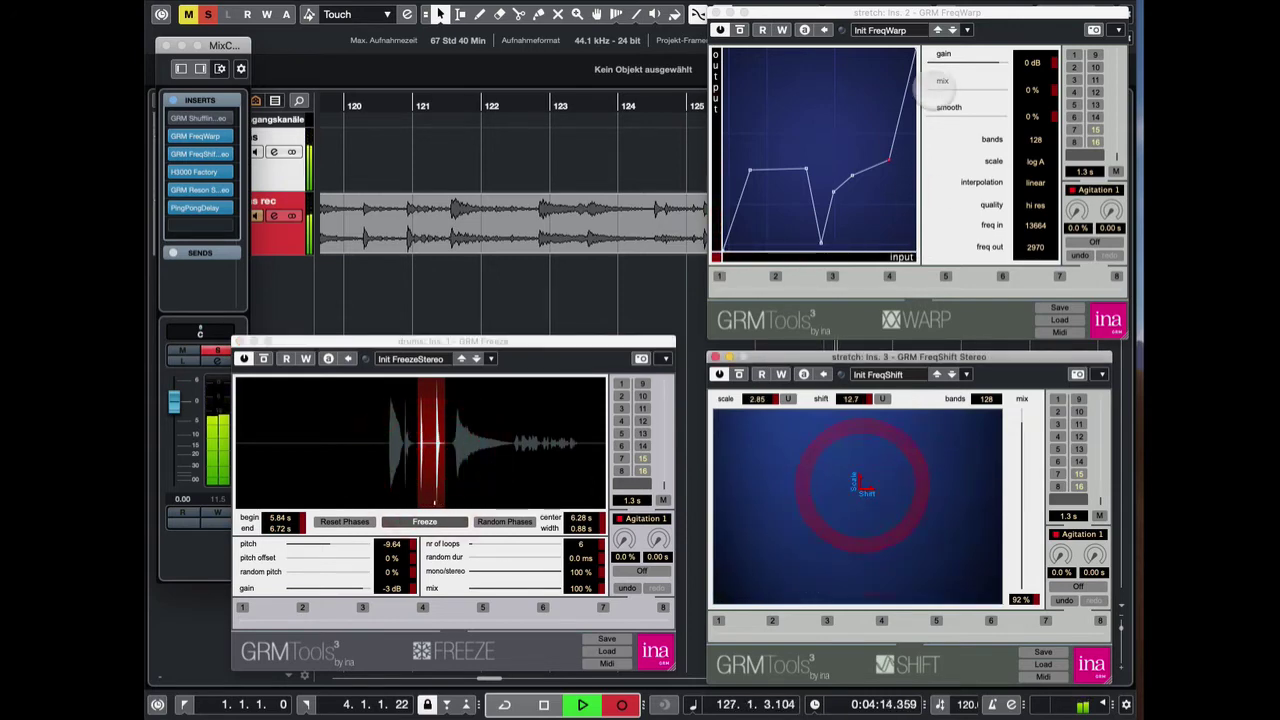
- Raise the FreqWarp mix to 74 % and reshape the curve with a peak at about 1302 in, 4712 out and a low point at 386 in, 567 out
left_click_drag(934, 88, 944, 85)
left_click(980, 91)
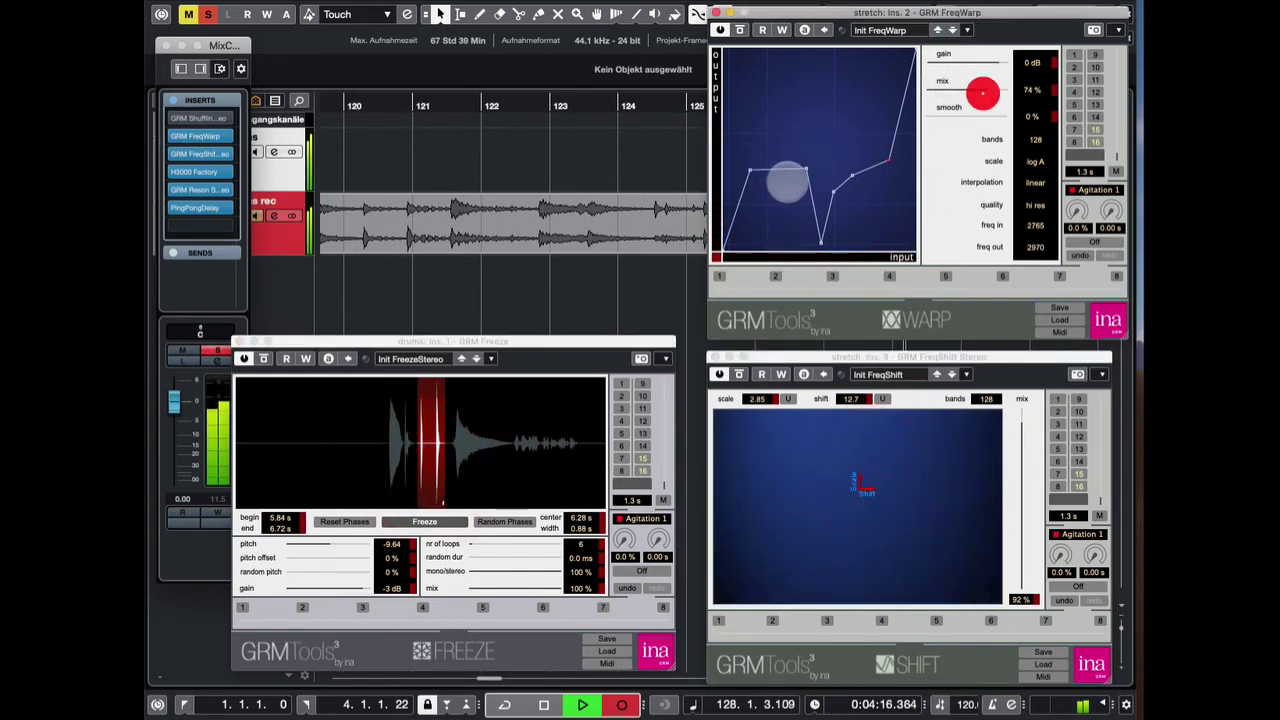
left_click_drag(752, 171, 776, 136)
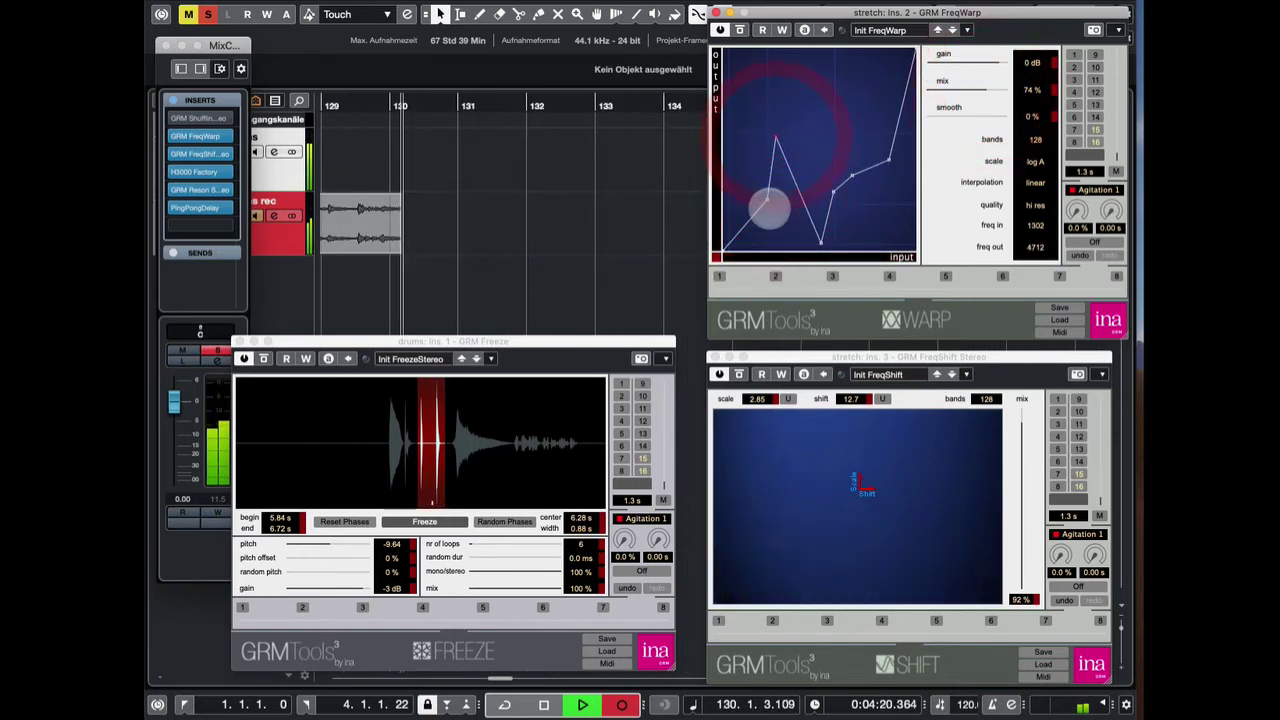
left_click_drag(763, 197, 746, 220)
- Sweep the FreqShift handle around to about scale 6.81, shift 959.9, and relocate the GRM Freeze loop to about 9.05–10.08 s
left_click(925, 553)
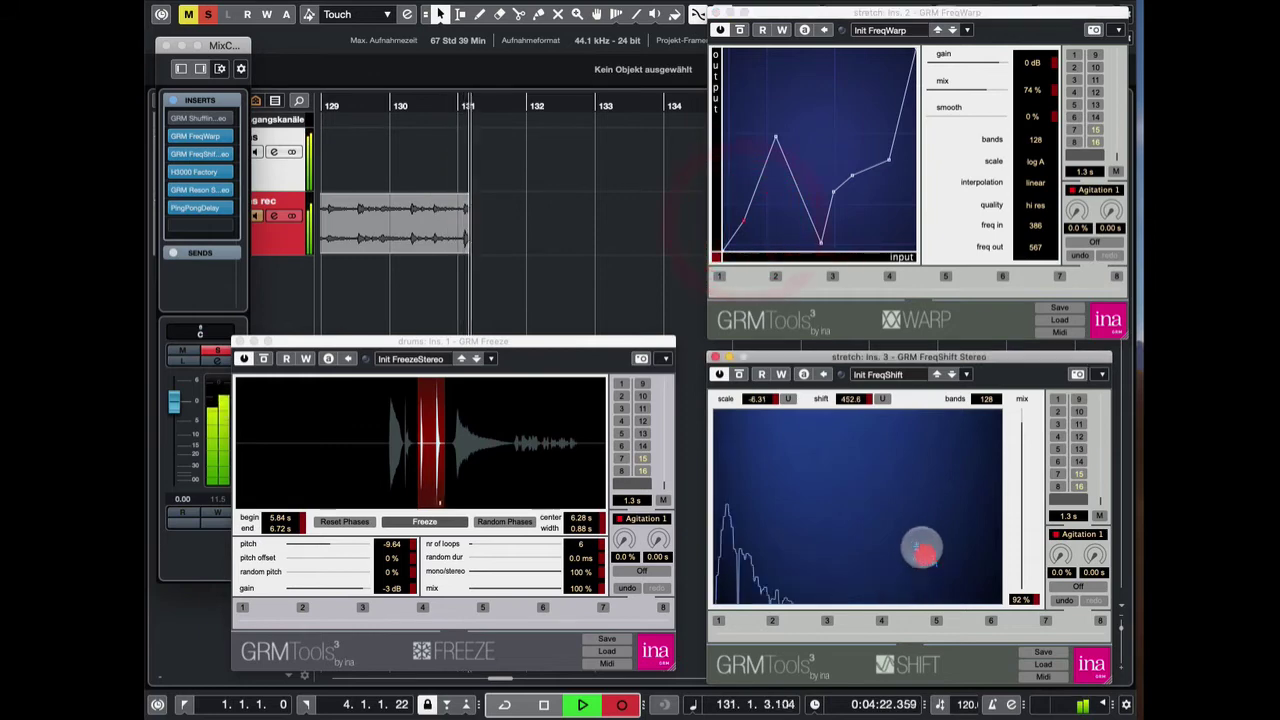
left_click(874, 518)
left_click(769, 501)
left_click_drag(769, 501, 945, 453)
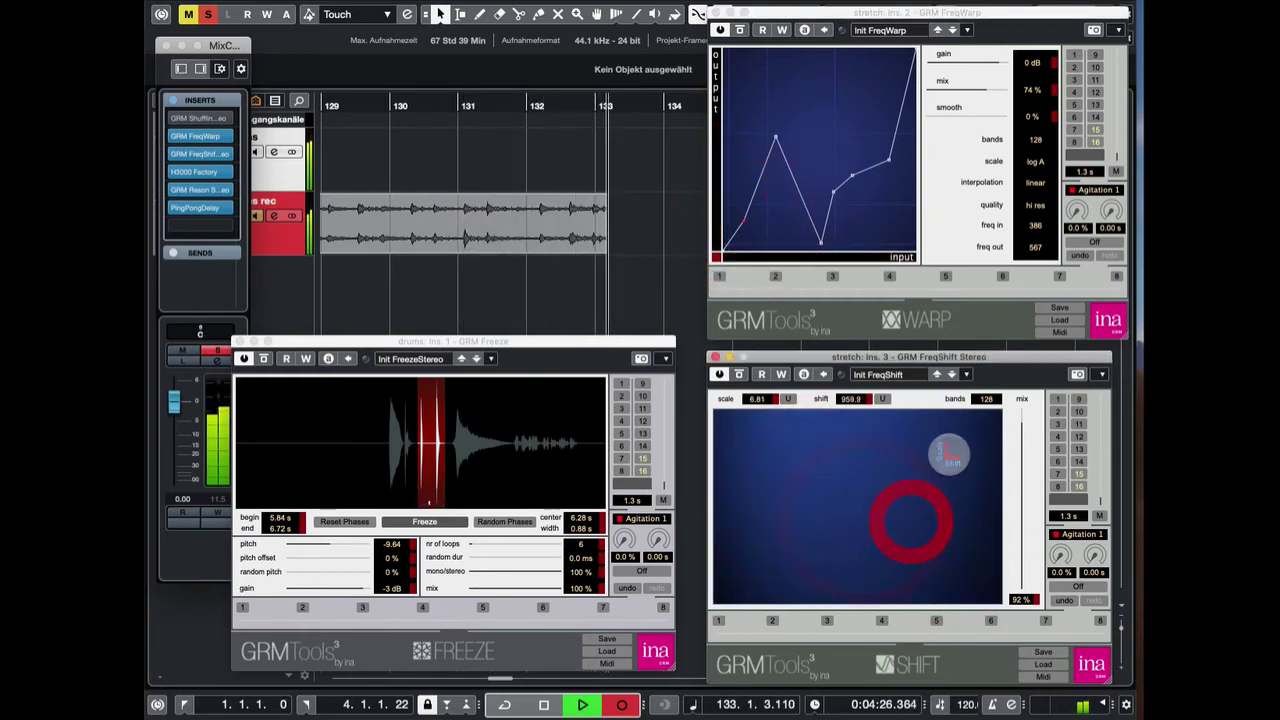
left_click_drag(492, 458, 520, 462)
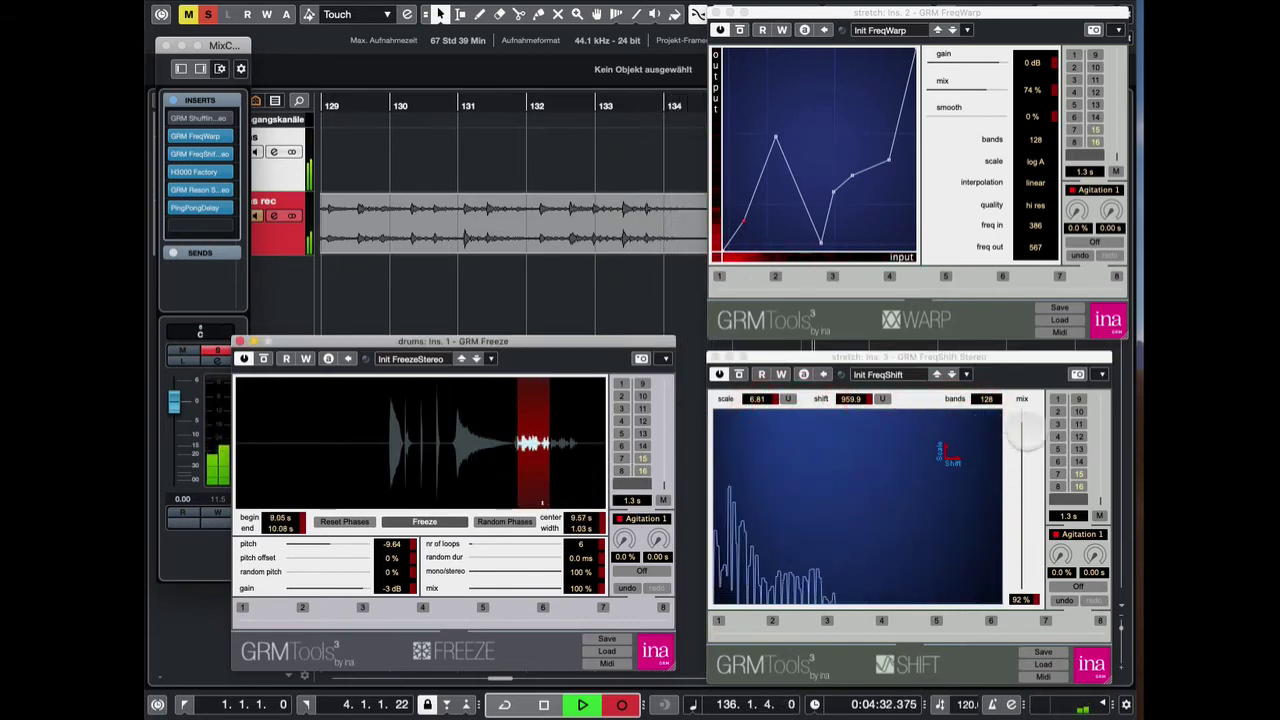
- Fade the FreqShift mix through 24 % down to 0 % and reduce the FreqWarp mix to 9 %
left_click_drag(1020, 425, 1020, 440)
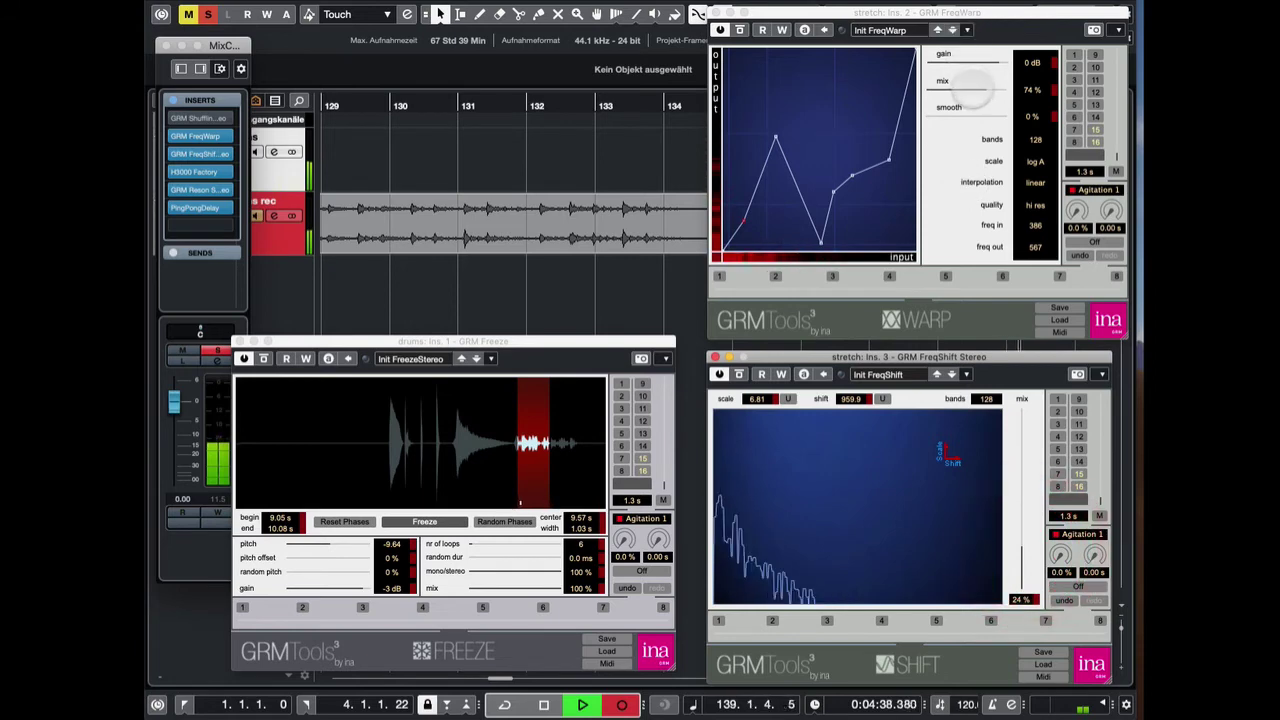
left_click(955, 86)
left_click_drag(955, 87, 937, 84)
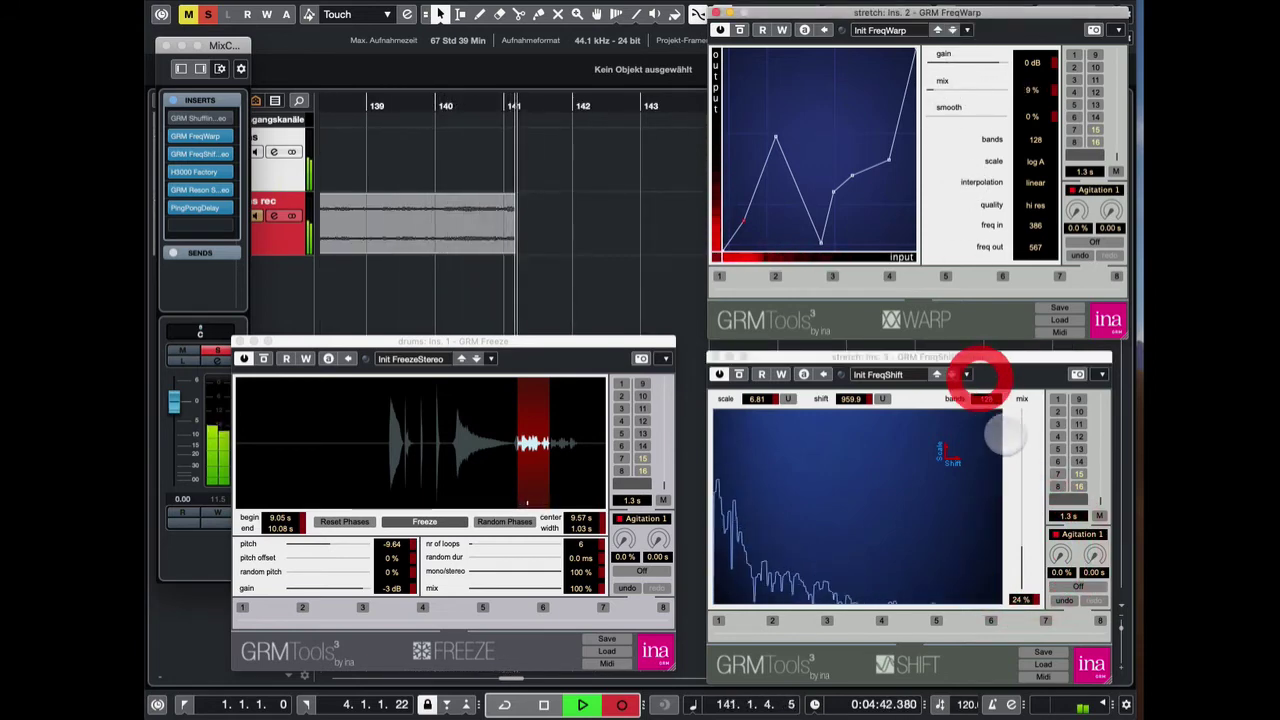
left_click_drag(1020, 552, 1020, 608)
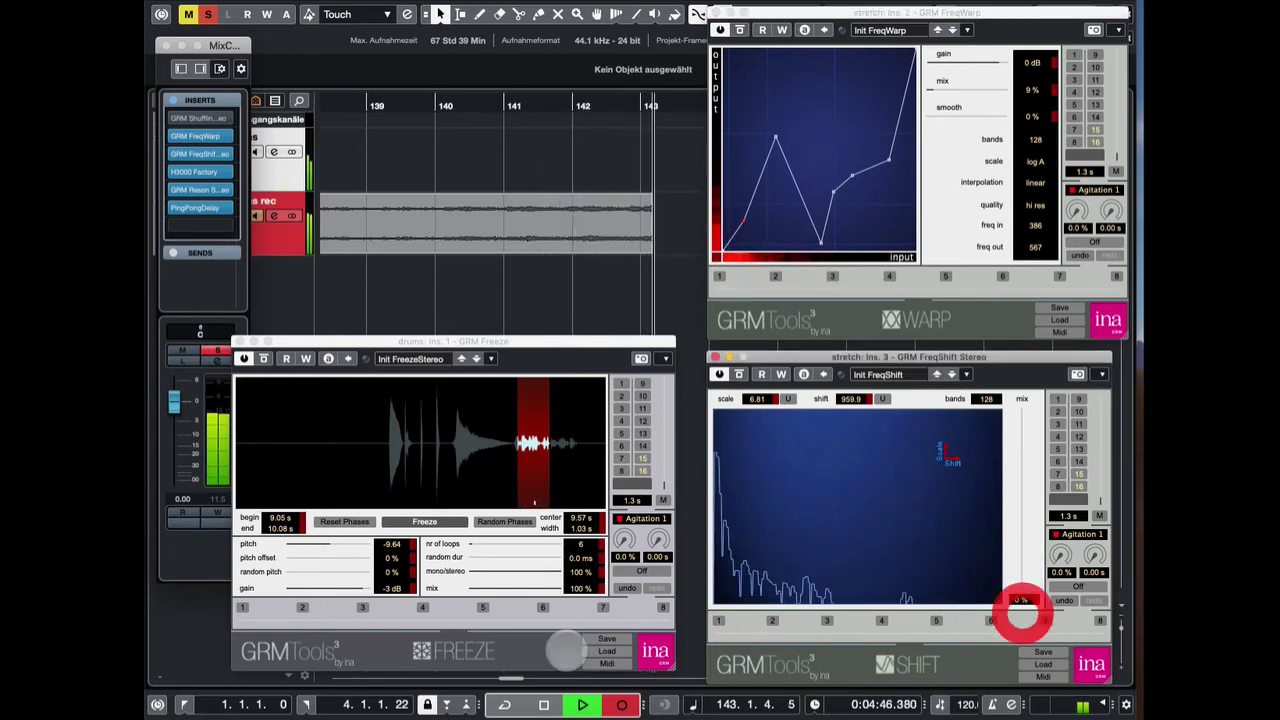
- Raise the GRM Freeze pitch to 0.45 and sweep the loop region across the waveform to about 10.53–11.21 s
left_click_drag(338, 545, 332, 545)
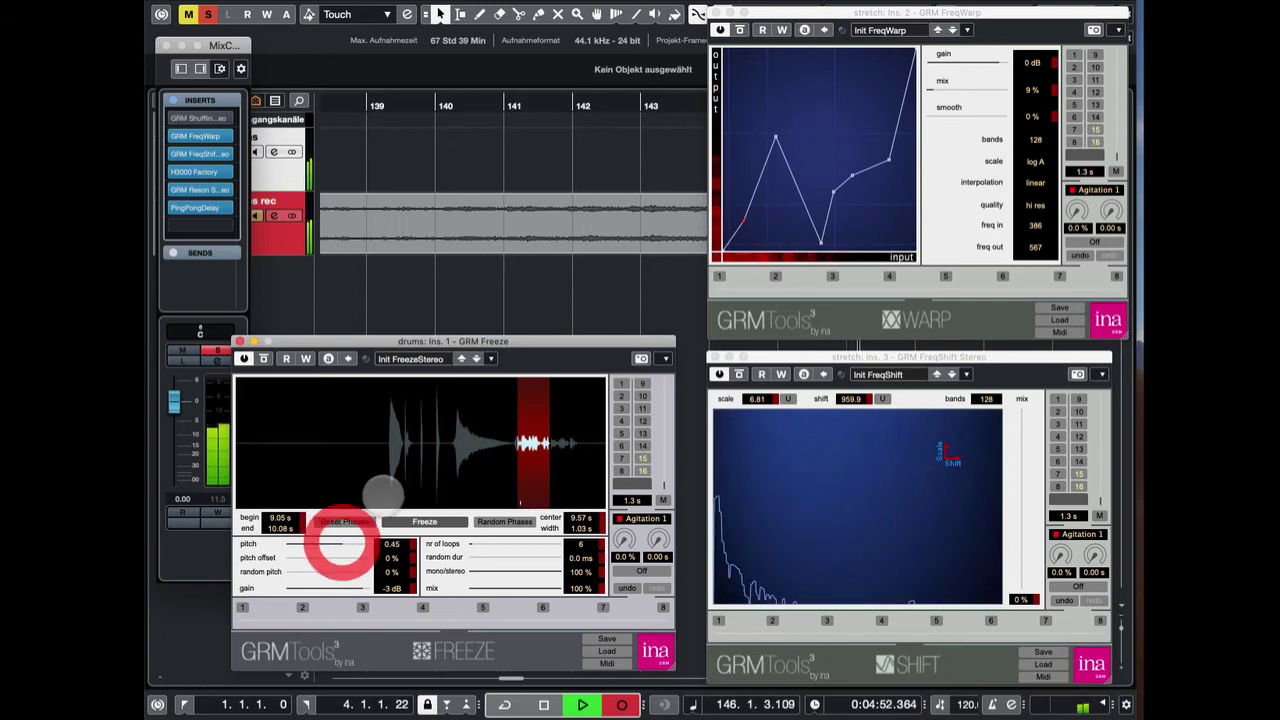
left_click(412, 450)
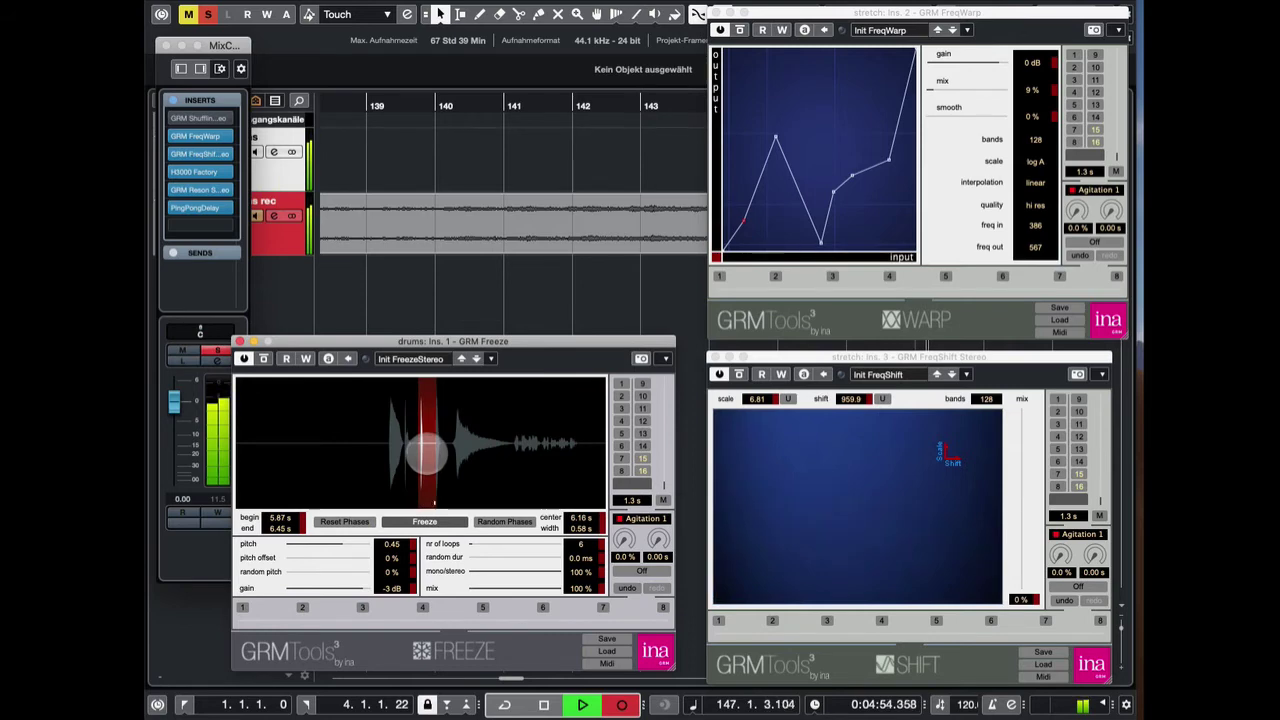
left_click_drag(425, 452, 572, 447)
- Bring up the H3000 Factory window and raise its mix to 78 %
key("alt+2")
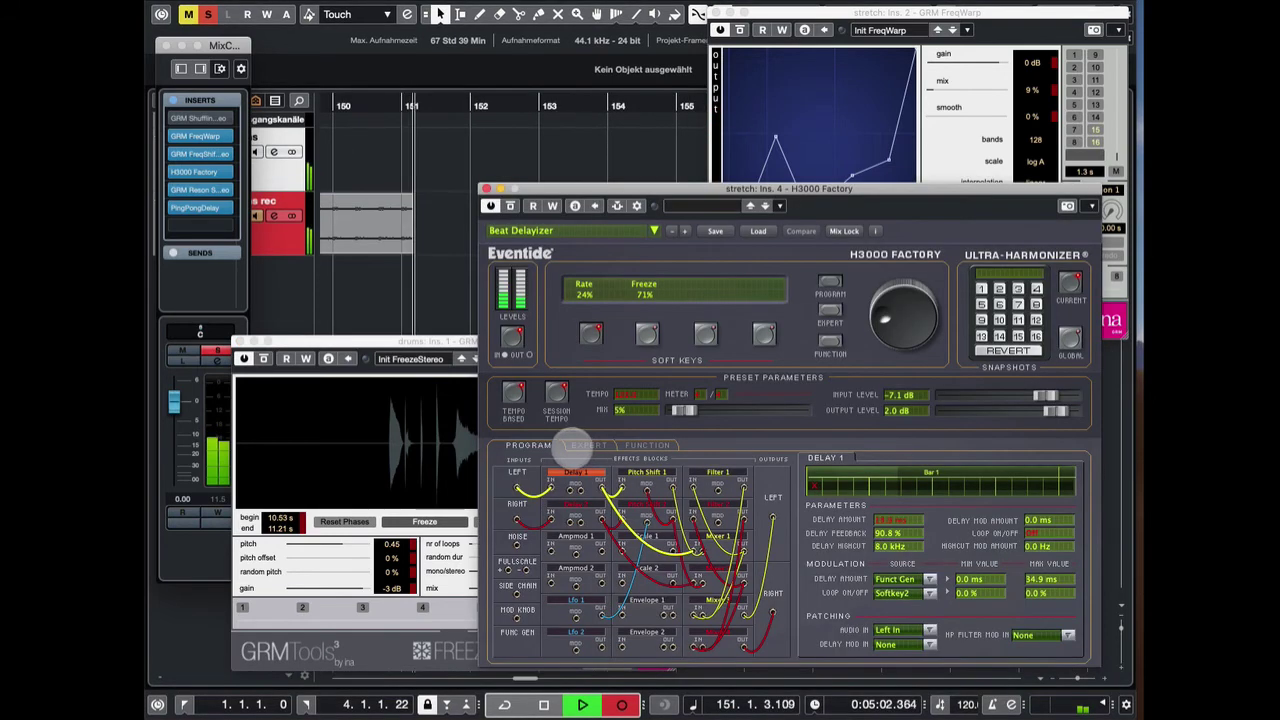
left_click_drag(686, 411, 694, 412)
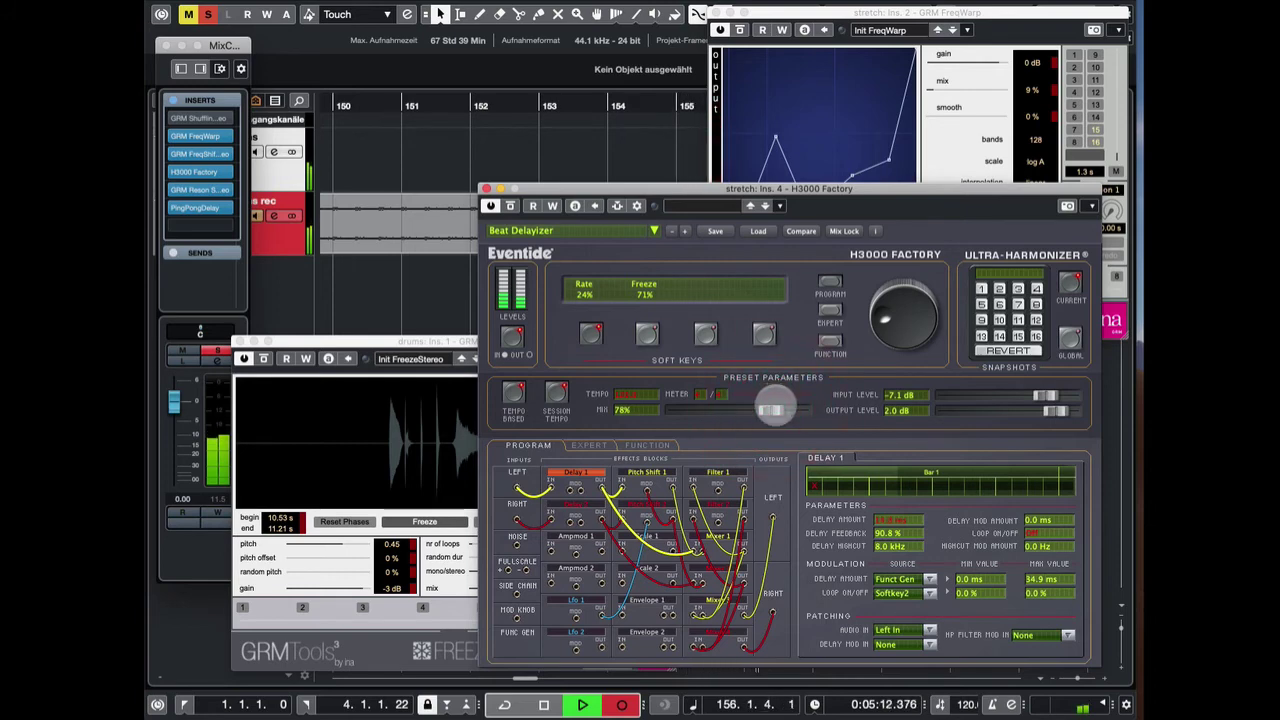
- Return to the GRM windows and move the Freeze loop region back through the waveform, ending at about 5.34–5.72 s
key("alt+1")
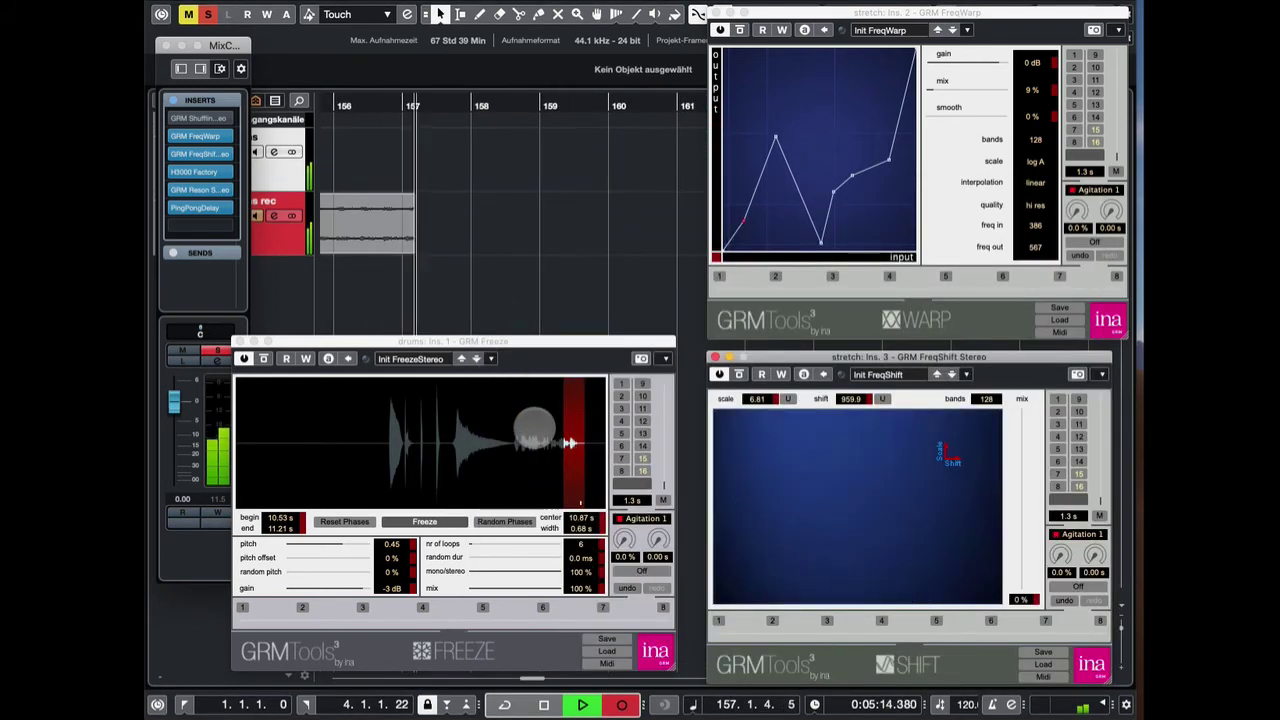
left_click(549, 429)
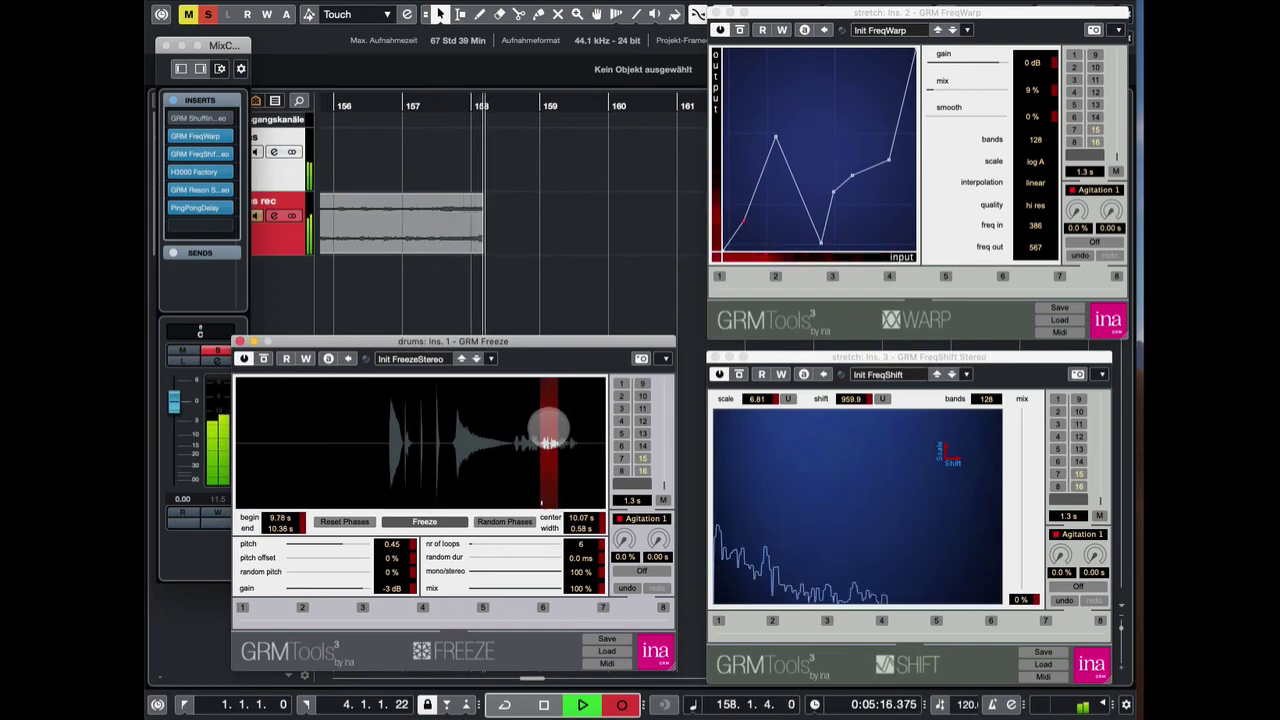
mouse_move(551, 430)
left_mouse_down()
mouse_move(574, 428)
mouse_move(540, 430)
left_mouse_up()
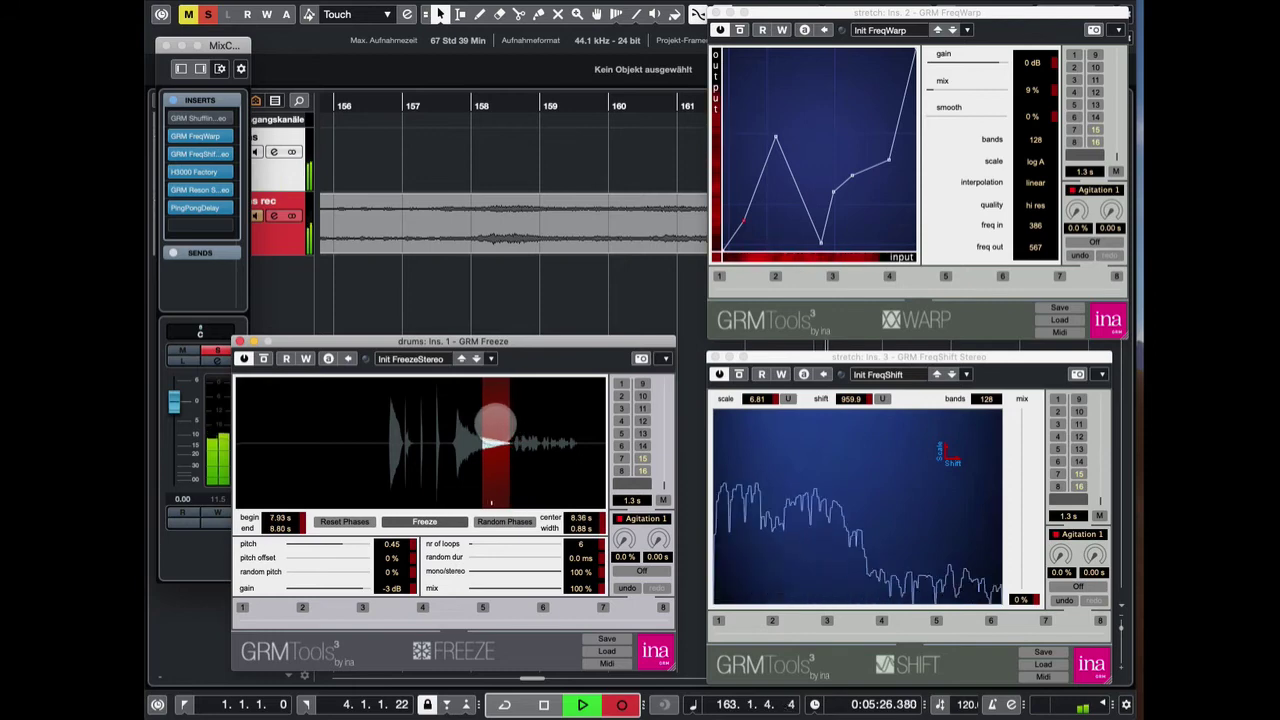
left_click_drag(480, 503, 381, 503)
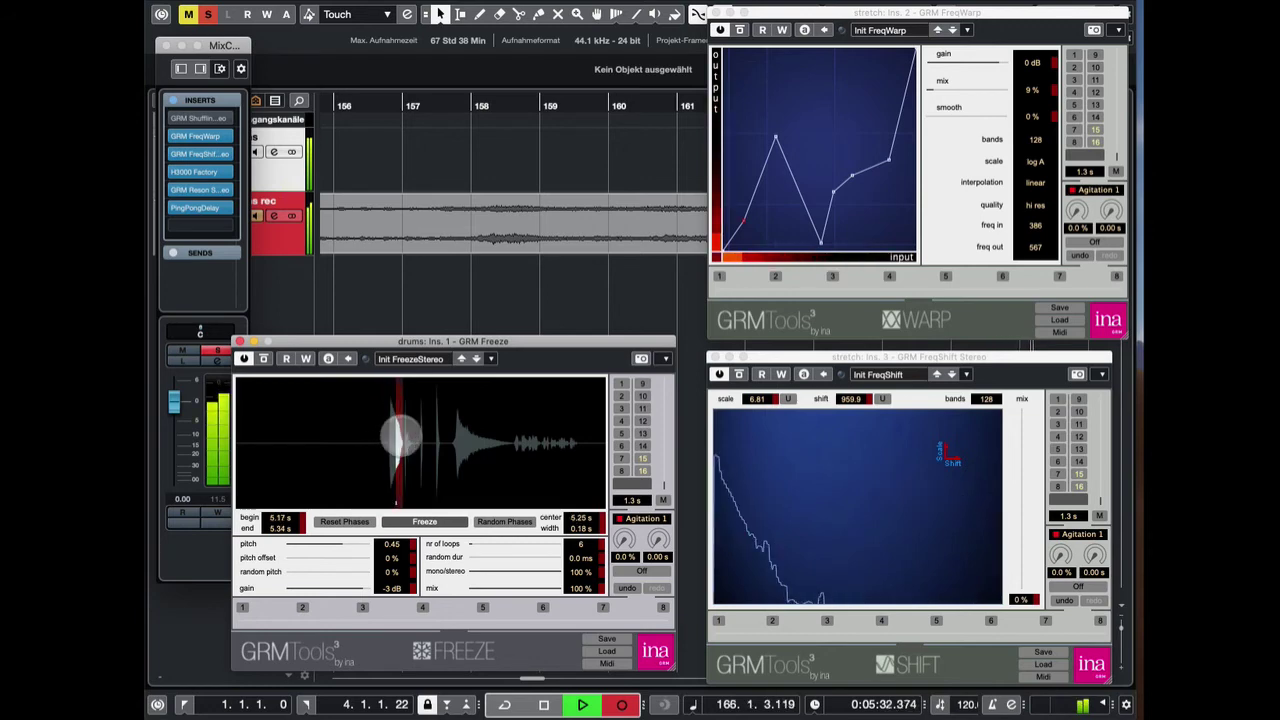
left_click(408, 436)
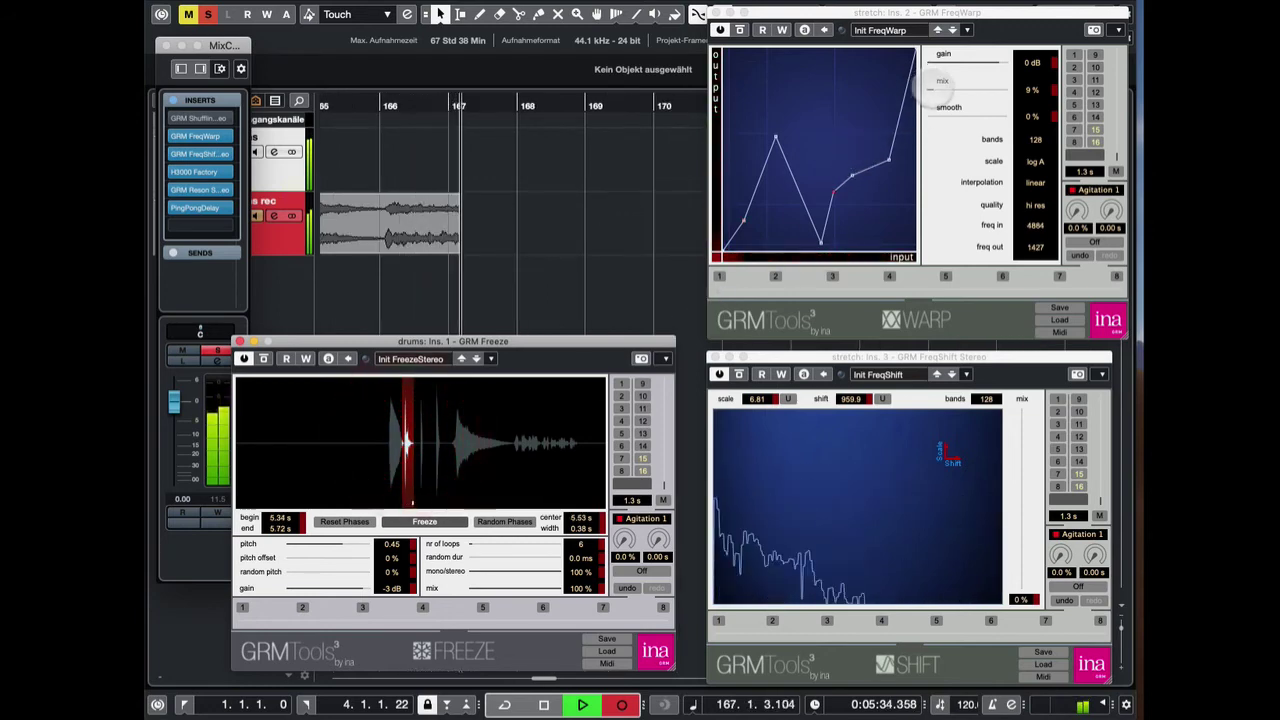
- Raise the FreqWarp mix to 62 % and pull the tall peak of the warp curve down close to its low points
left_click_drag(937, 91, 976, 93)
left_click_drag(771, 138, 782, 218)
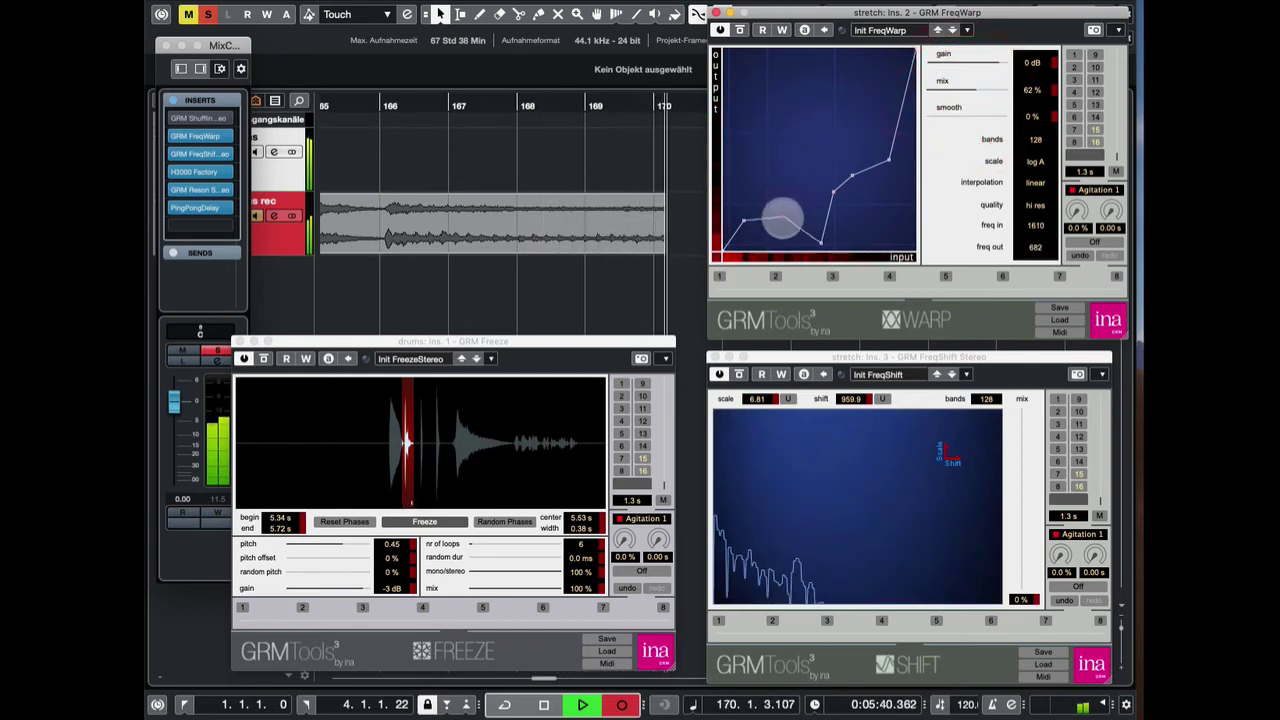
left_click(886, 142)
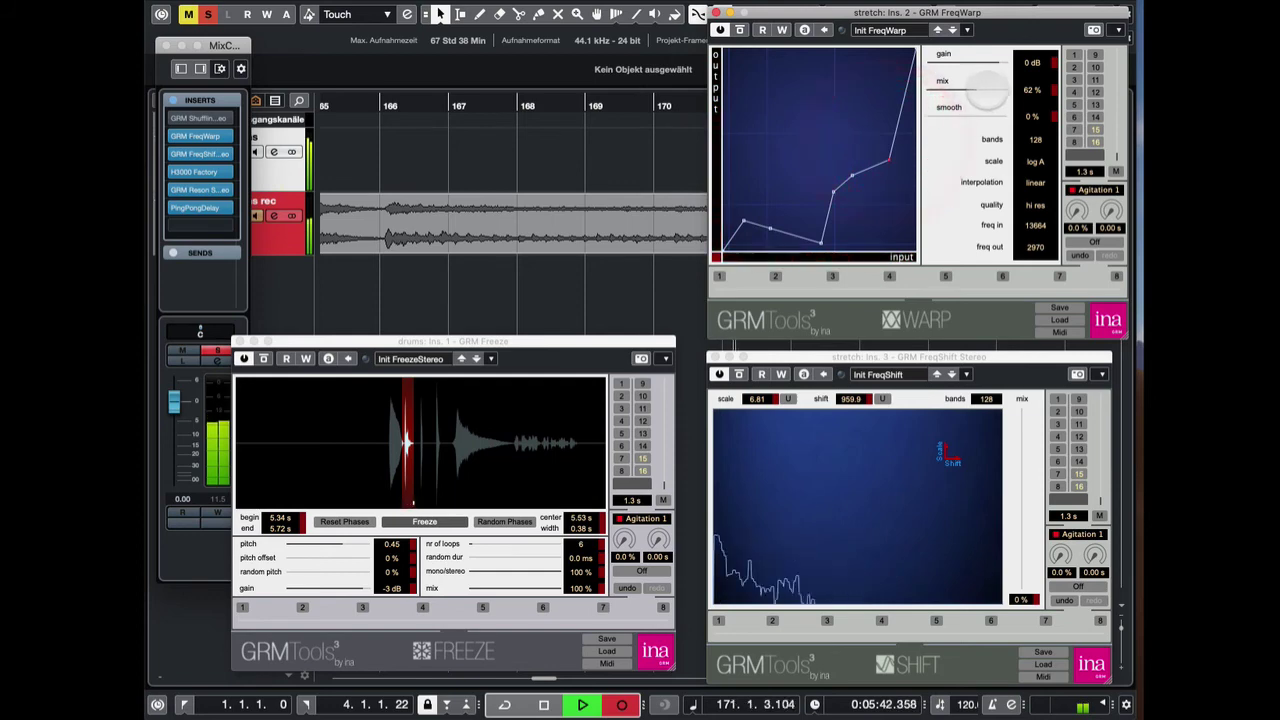
- Raise the FreqShift mix to 98 % and move its handle to about scale -4.17, shift 452.6
left_click(1020, 440)
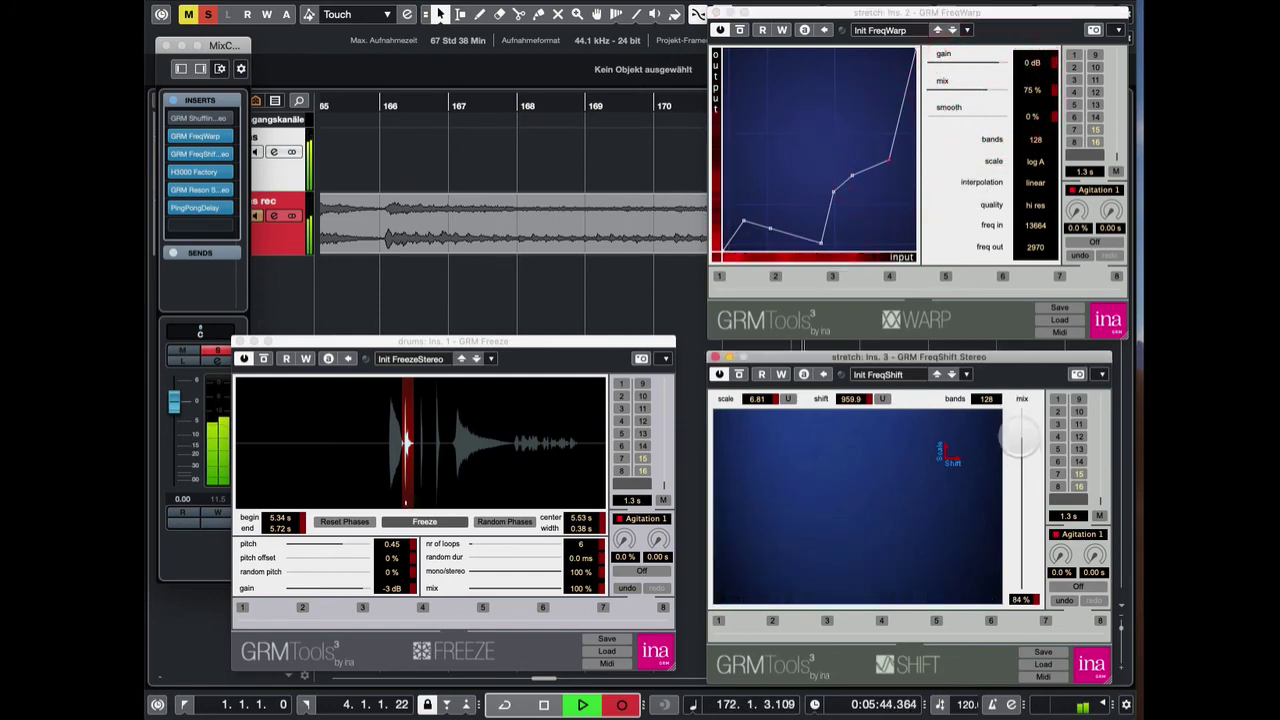
left_click(1020, 408)
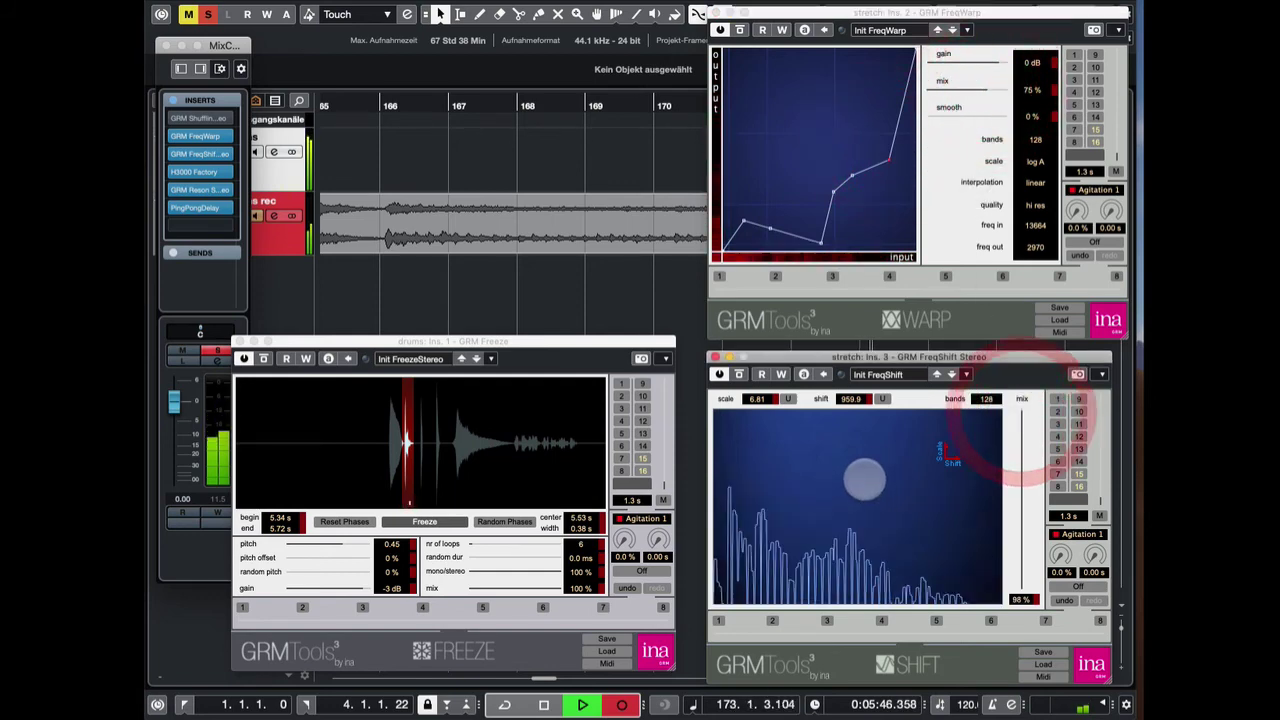
left_click(877, 490)
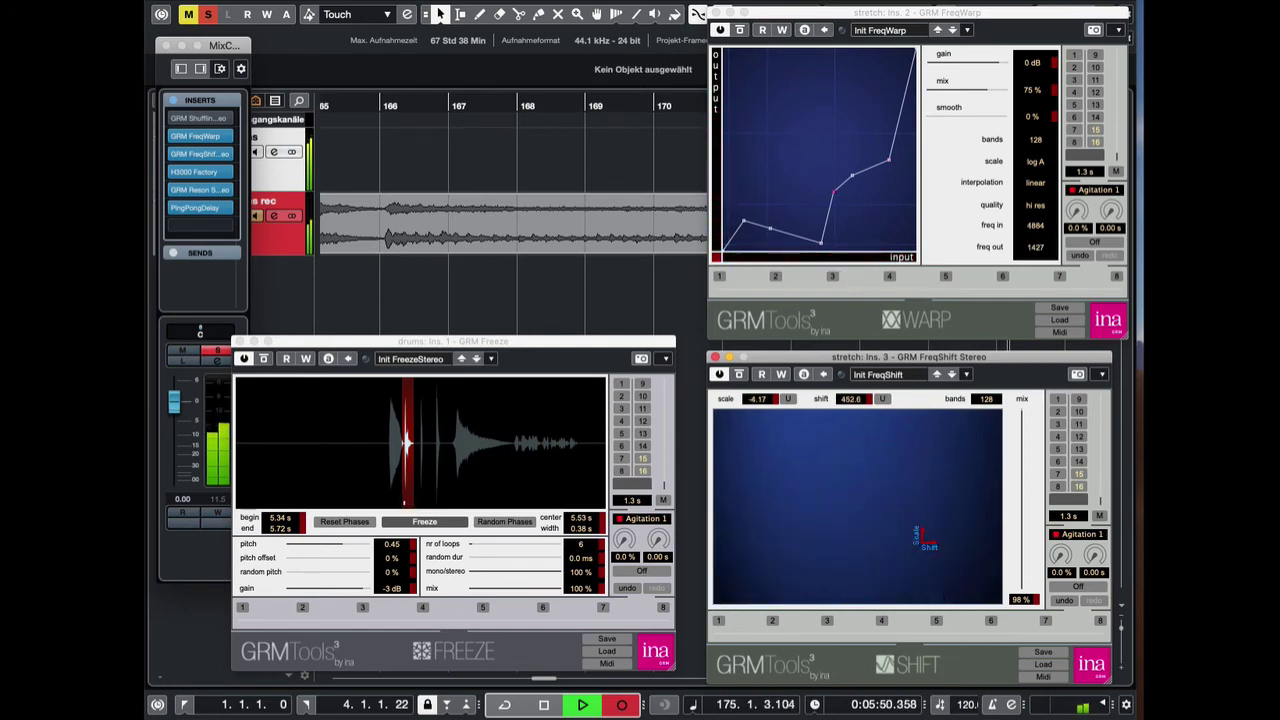
- Set the FreqWarp smooth to 82 % and move the GRM Freeze loop region to about 10.51–10.79 s
left_click(948, 117)
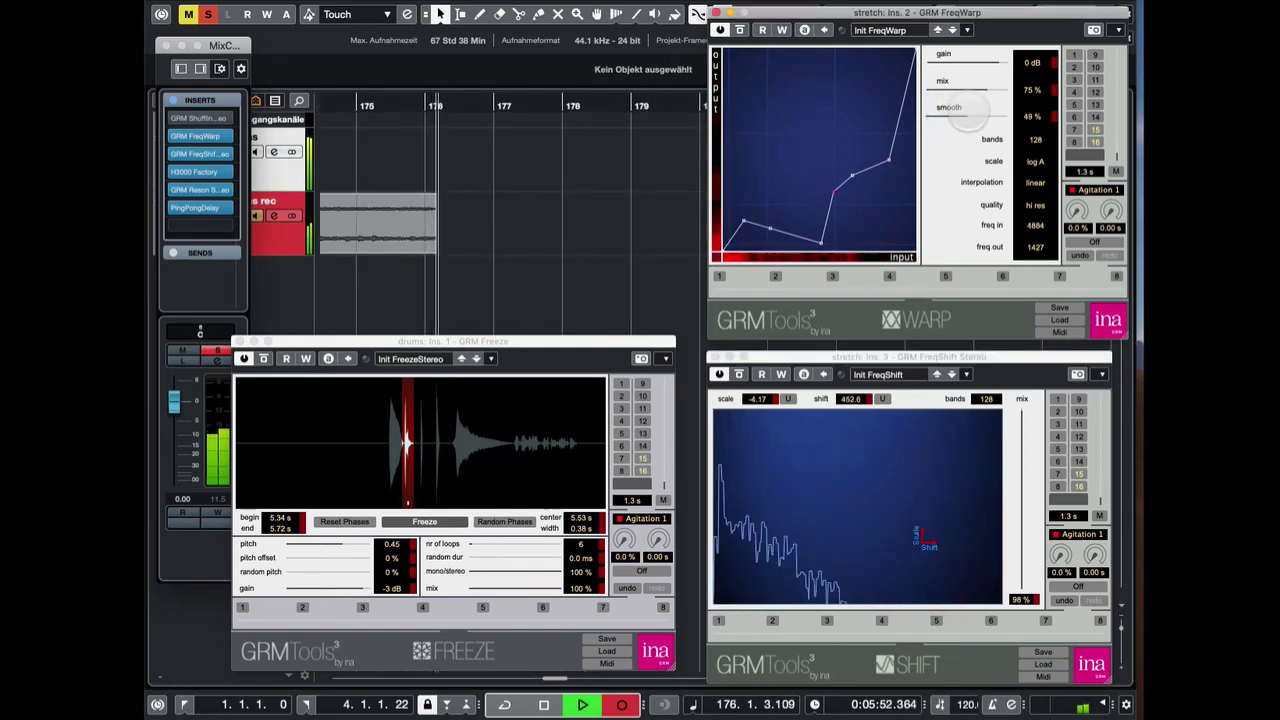
left_click(985, 112)
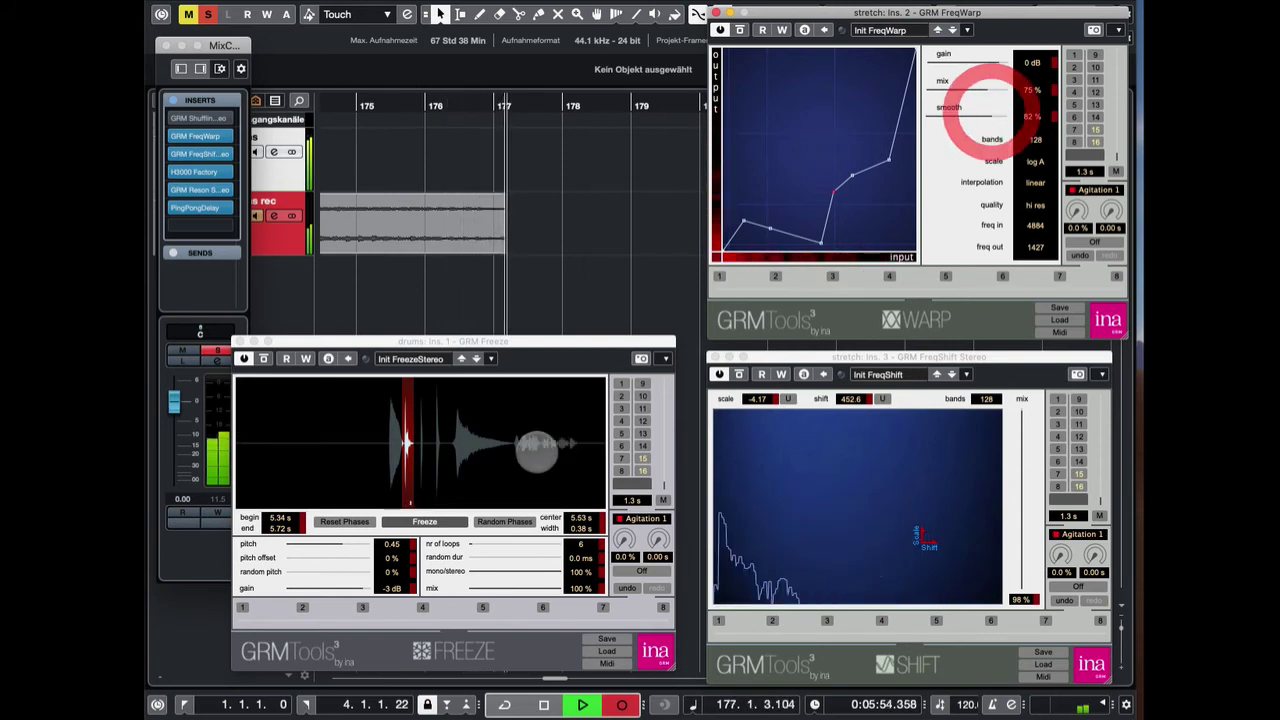
left_click_drag(552, 446, 562, 445)
left_click(565, 443)
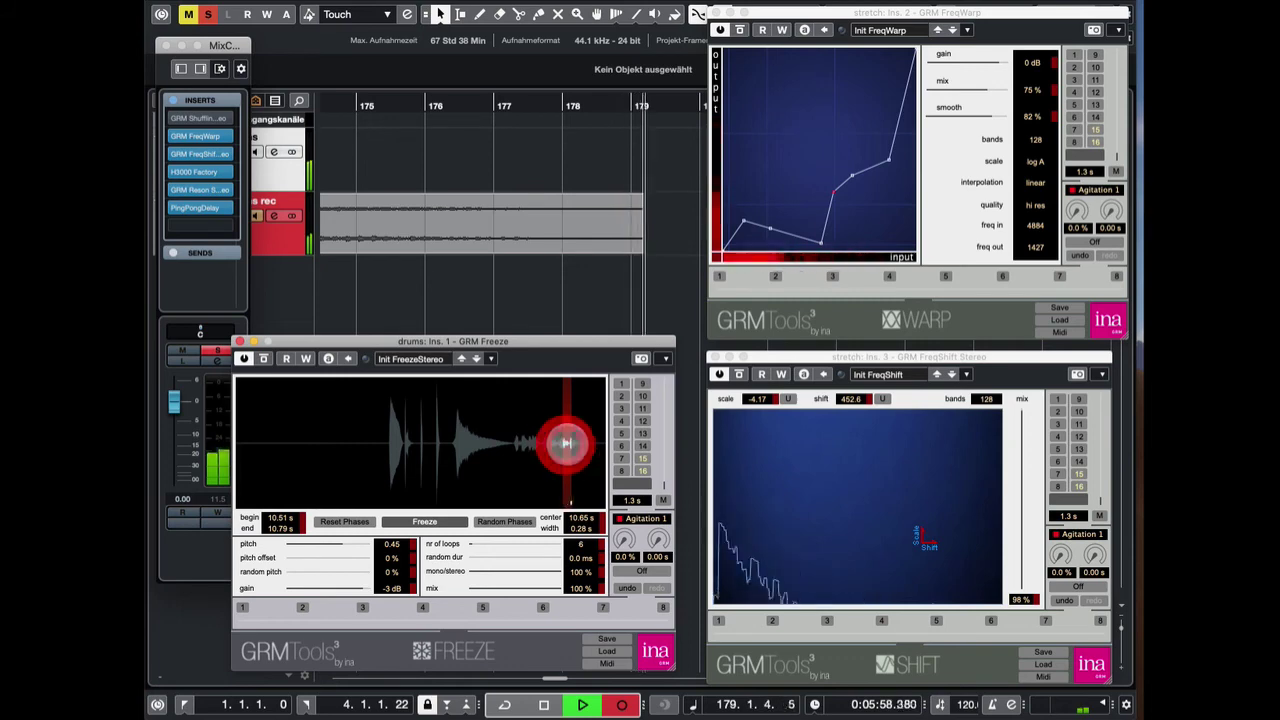
- Bring up the H3000 Factory window again and fade its mix to 0 %
key("super+grave")
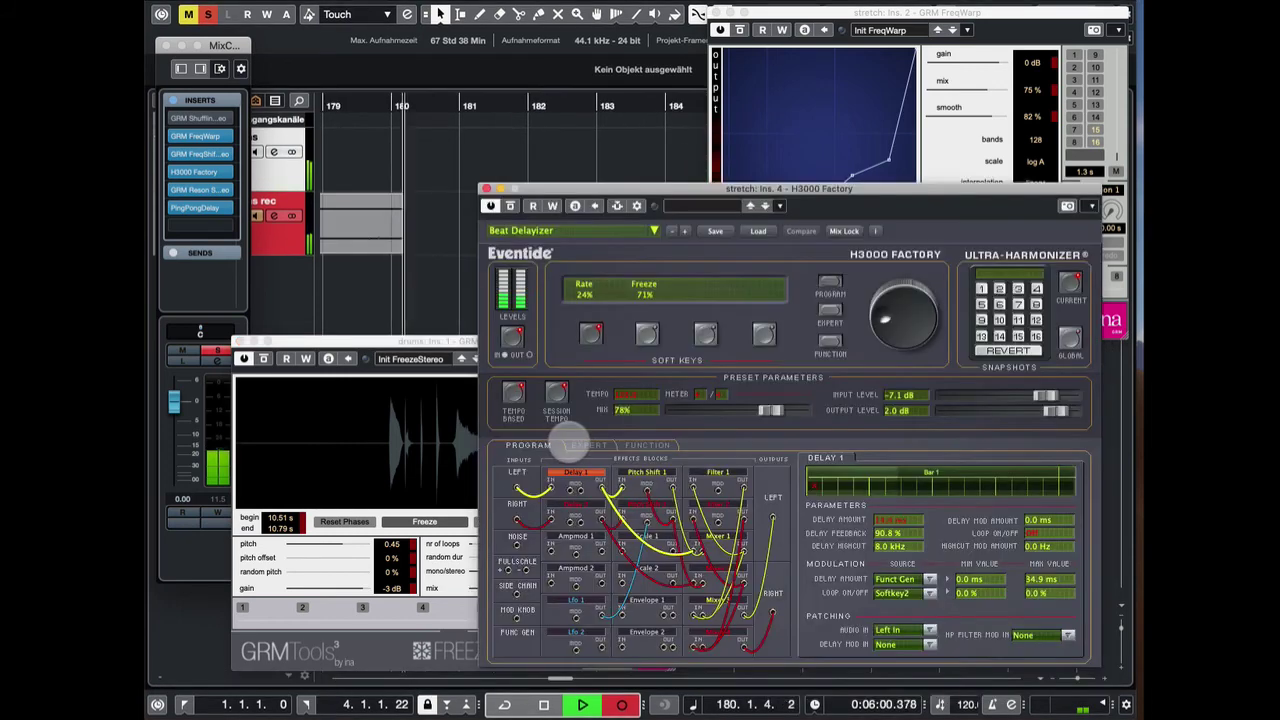
left_click_drag(765, 409, 750, 406)
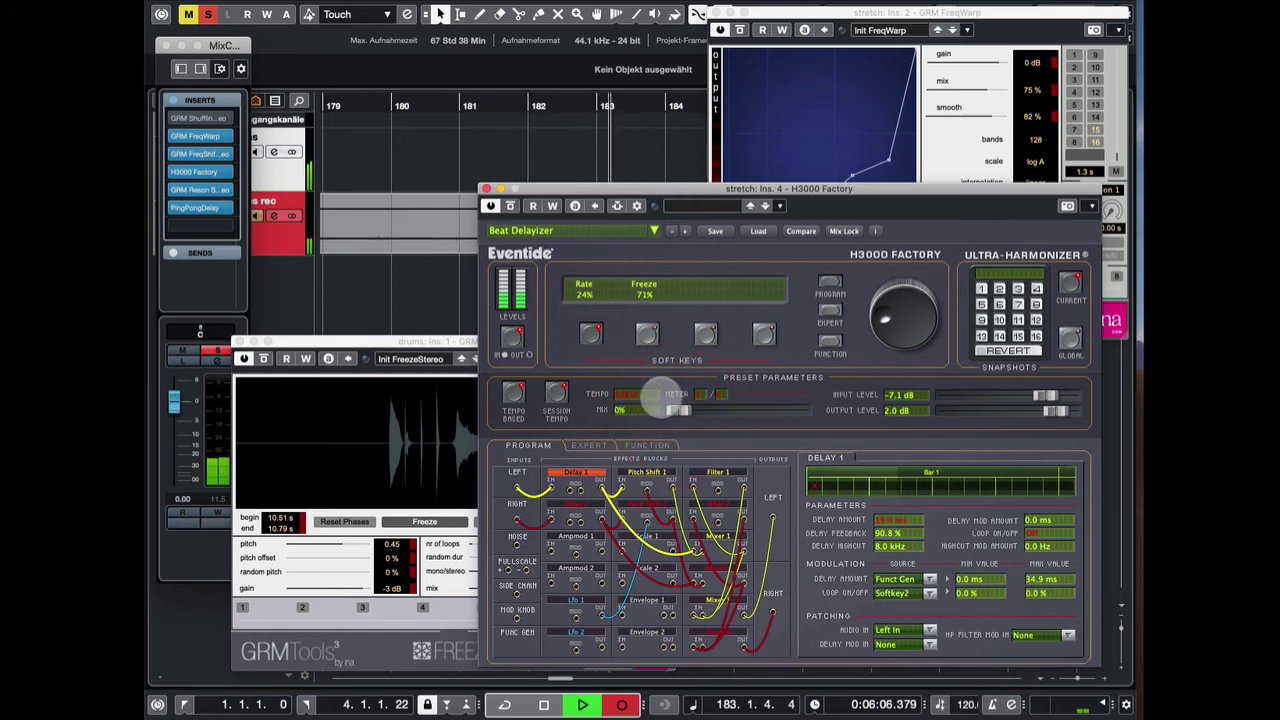
- Fade the FreqShift mix to 0 %, and set the FreqWarp mix to 36 % with smooth at 0 %
key("alt+1")
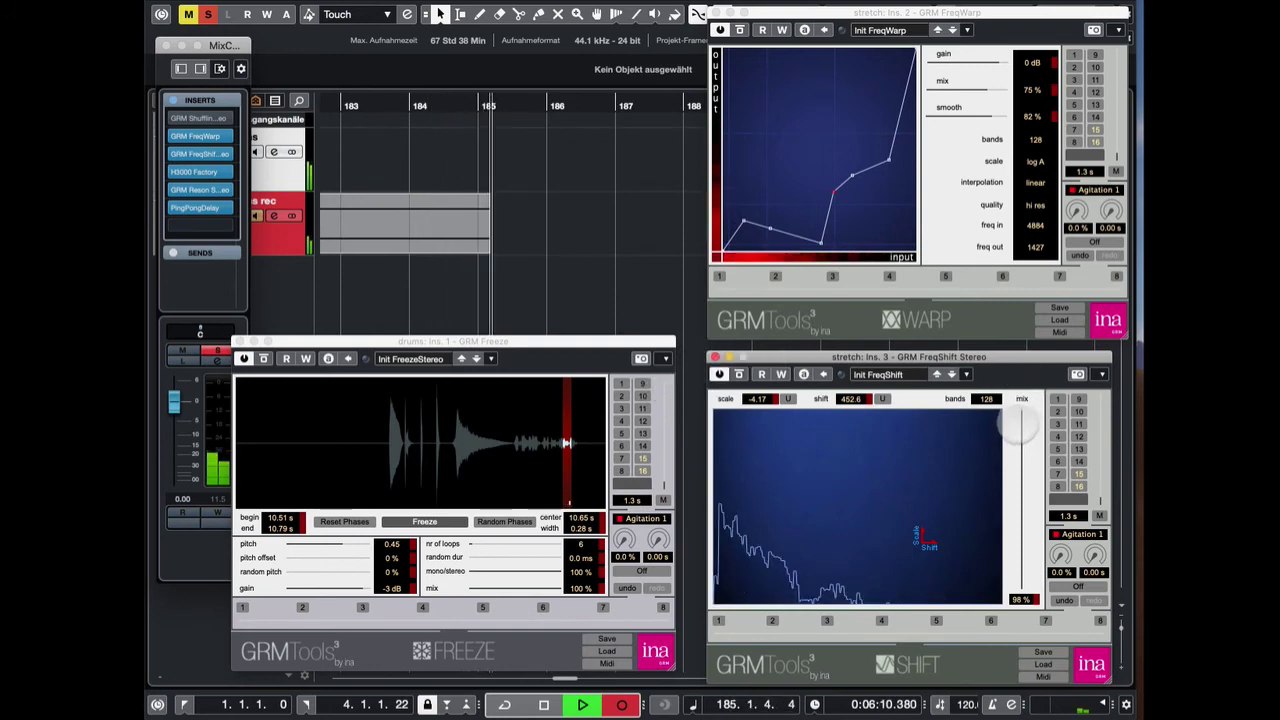
left_click_drag(1020, 438, 1048, 612)
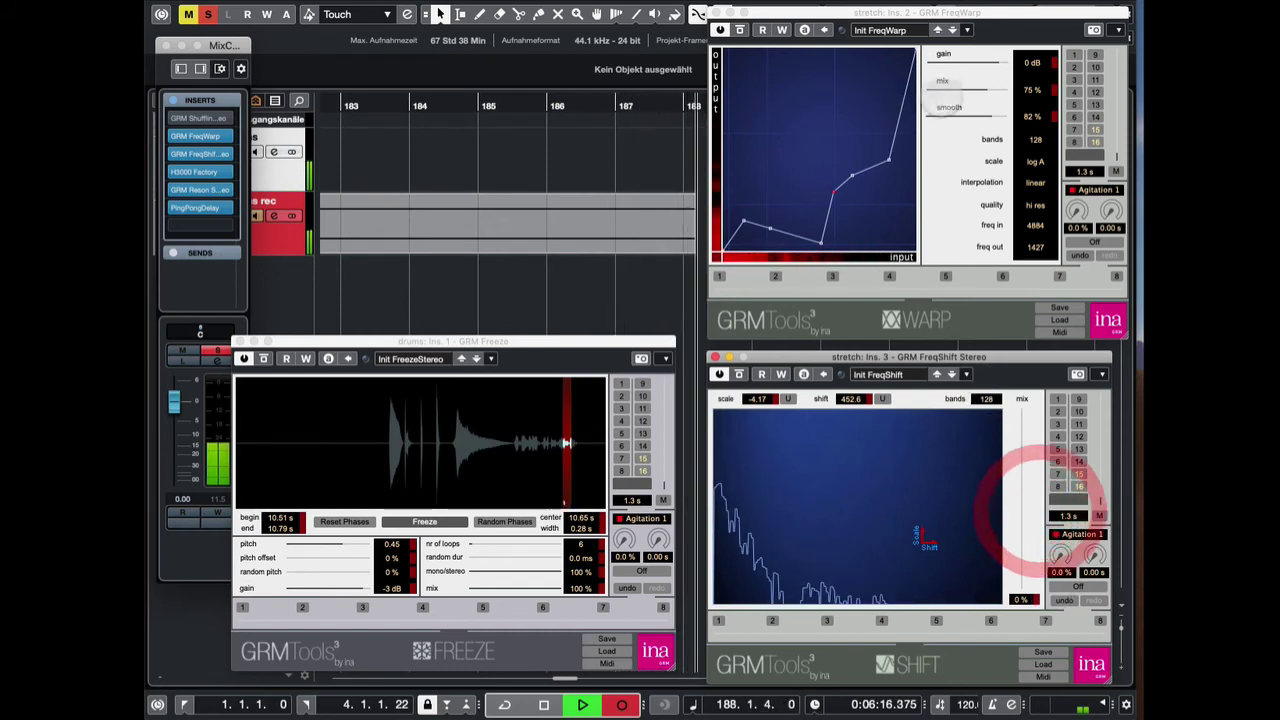
left_click(955, 90)
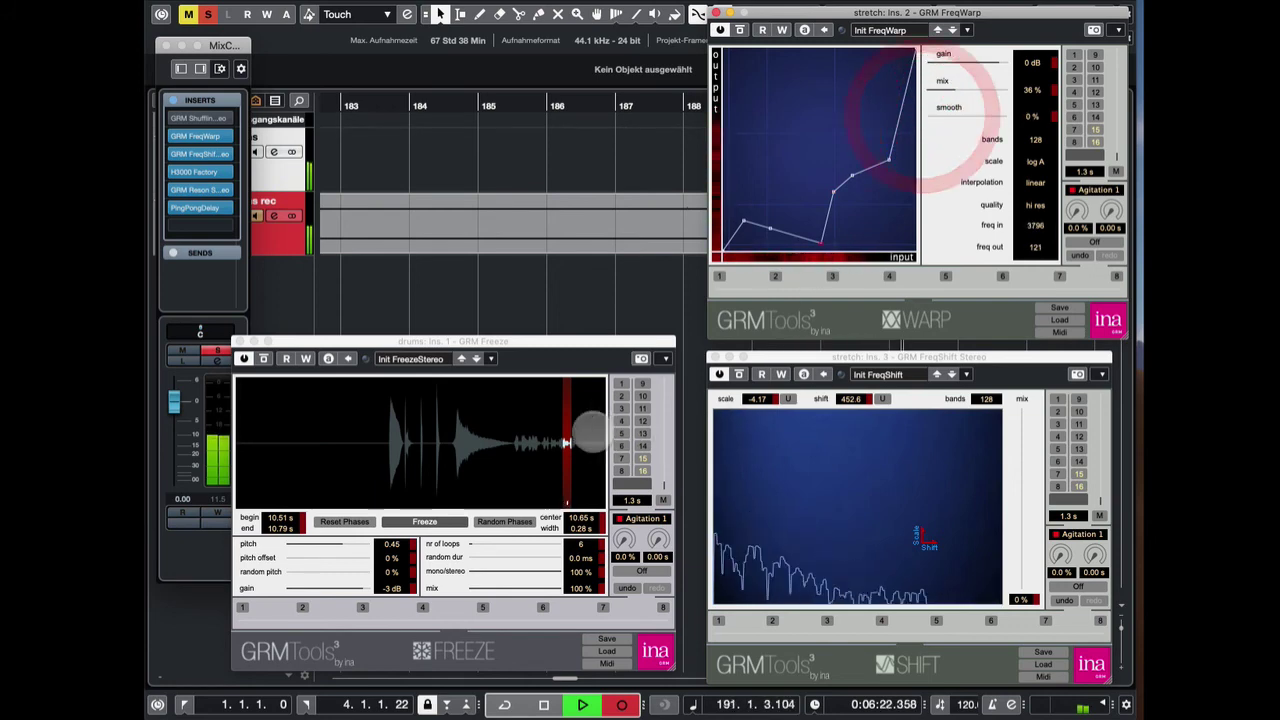
- Adjust the GRM Freeze loop region to about 10.51–11.01 s and fade the FreqWarp mix to 0 %
left_click(566, 440)
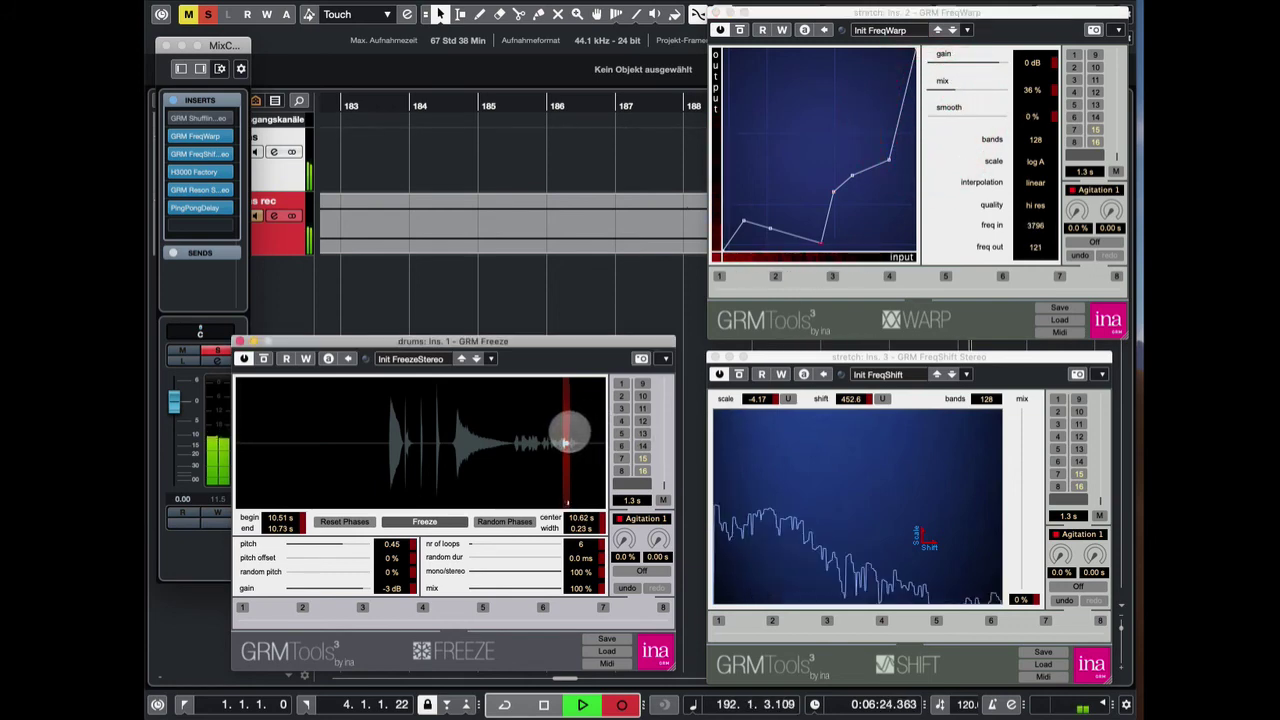
left_click_drag(572, 433, 571, 425)
left_click_drag(952, 88, 922, 86)
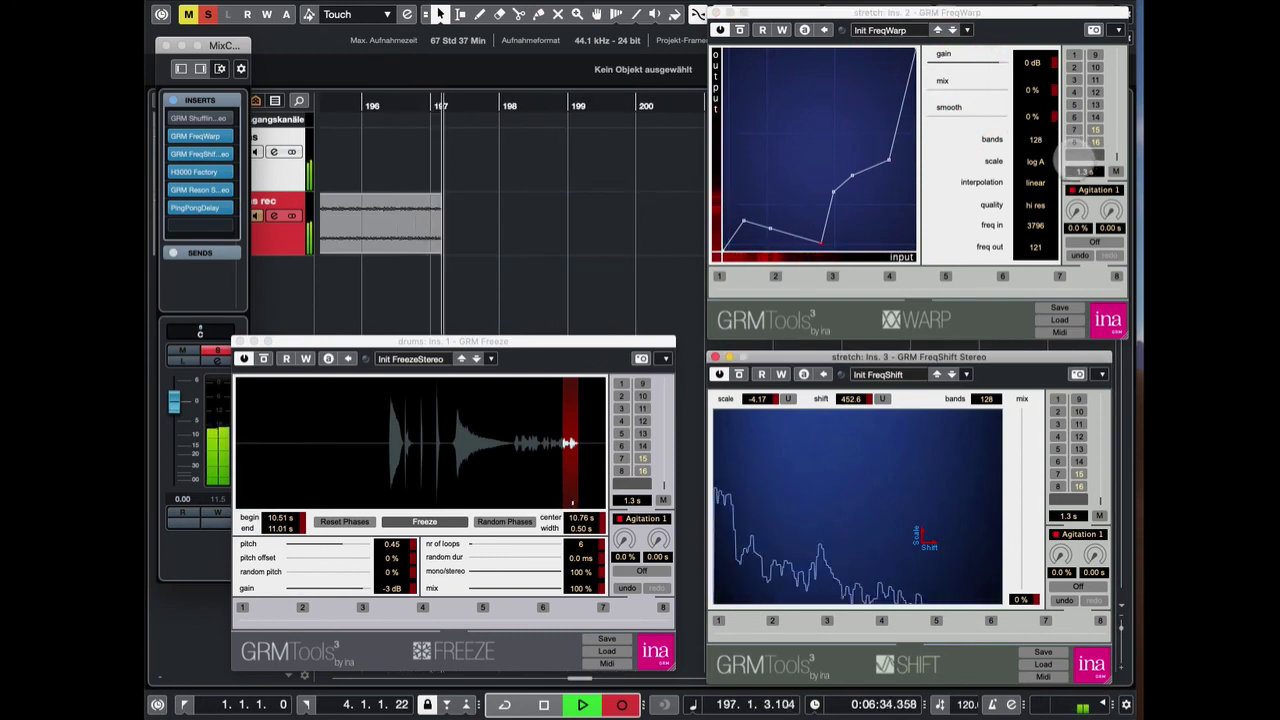
- Bring up the Reson window and lower its mix to 0 %, and reduce GRM Freeze to 2 loops
key("alt+3")
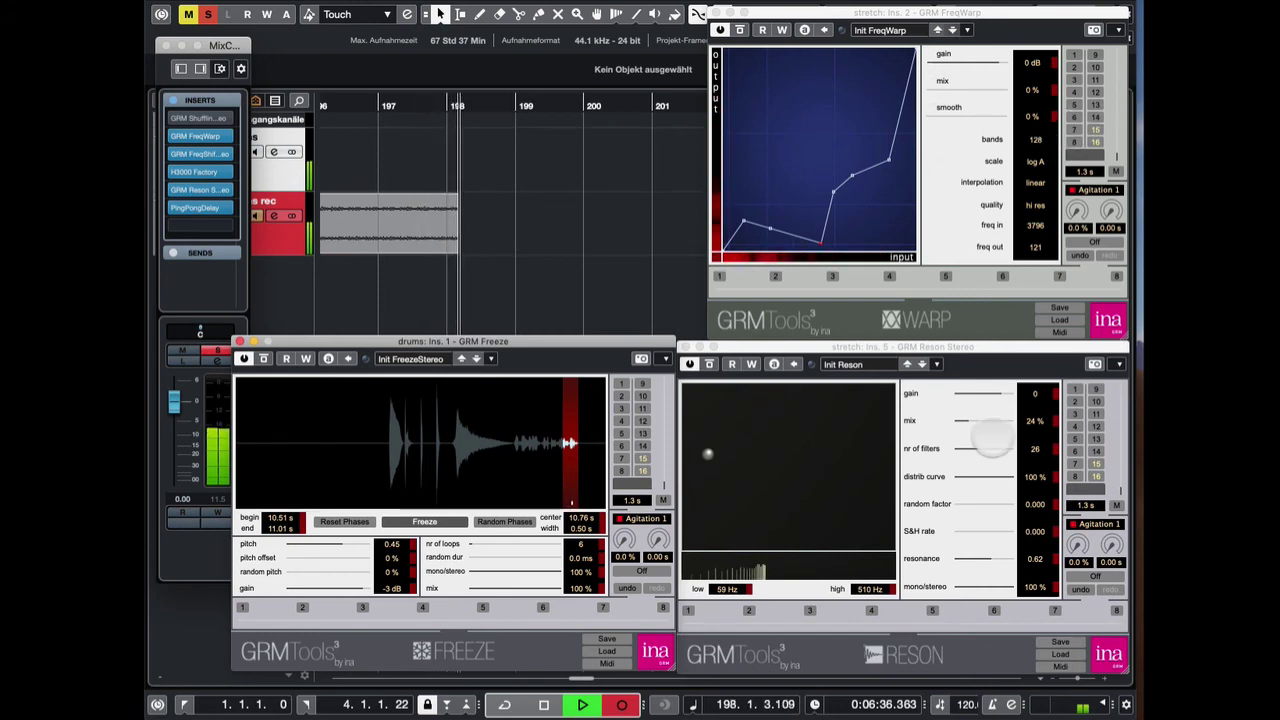
left_click_drag(962, 420, 946, 422)
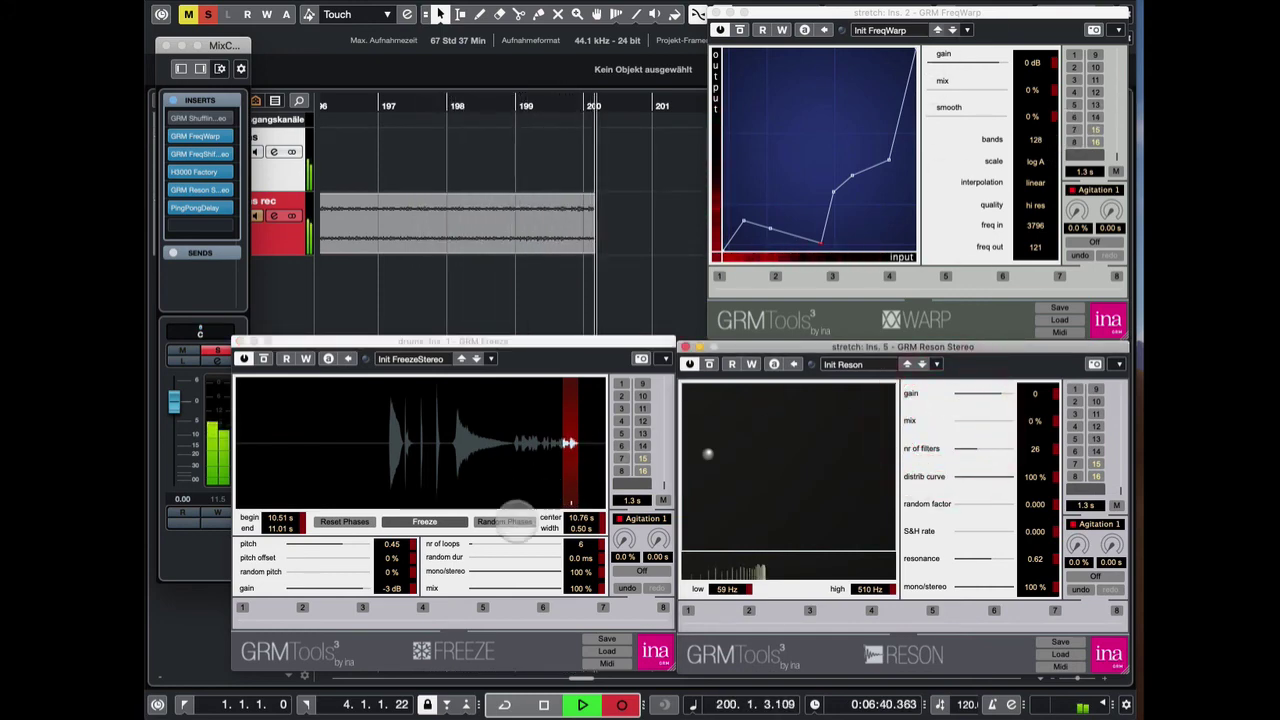
left_click_drag(480, 544, 452, 543)
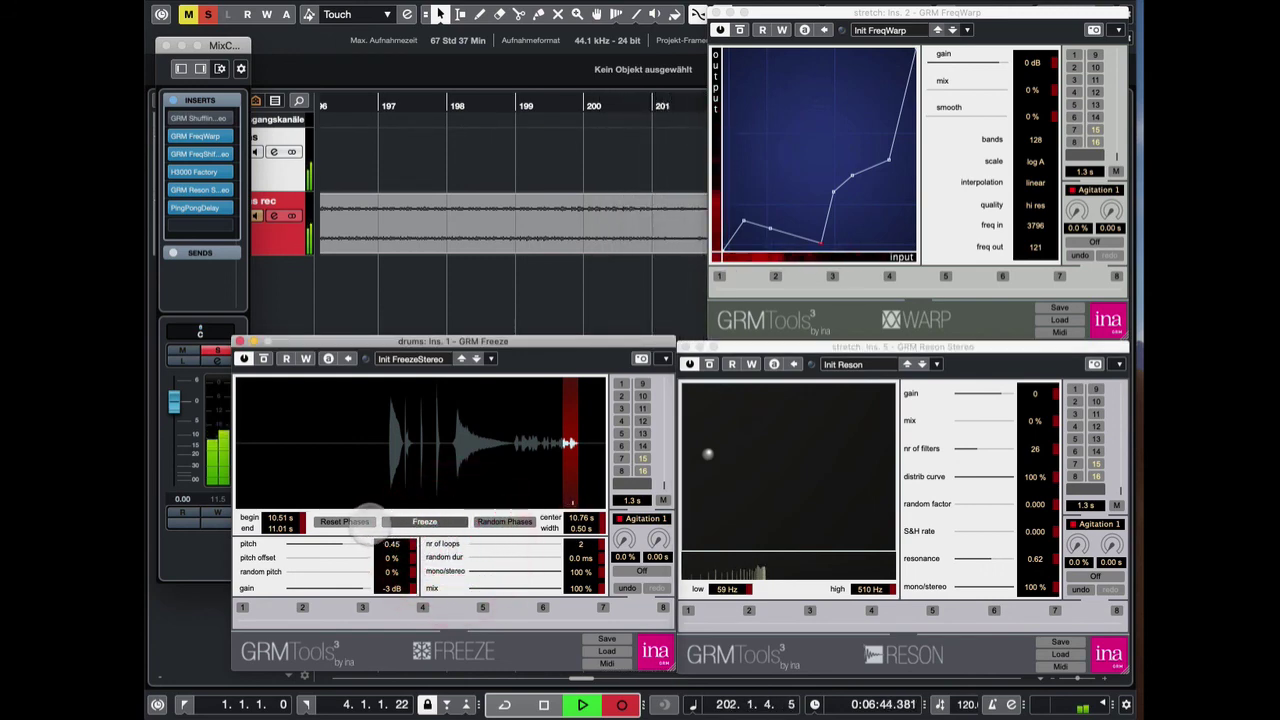